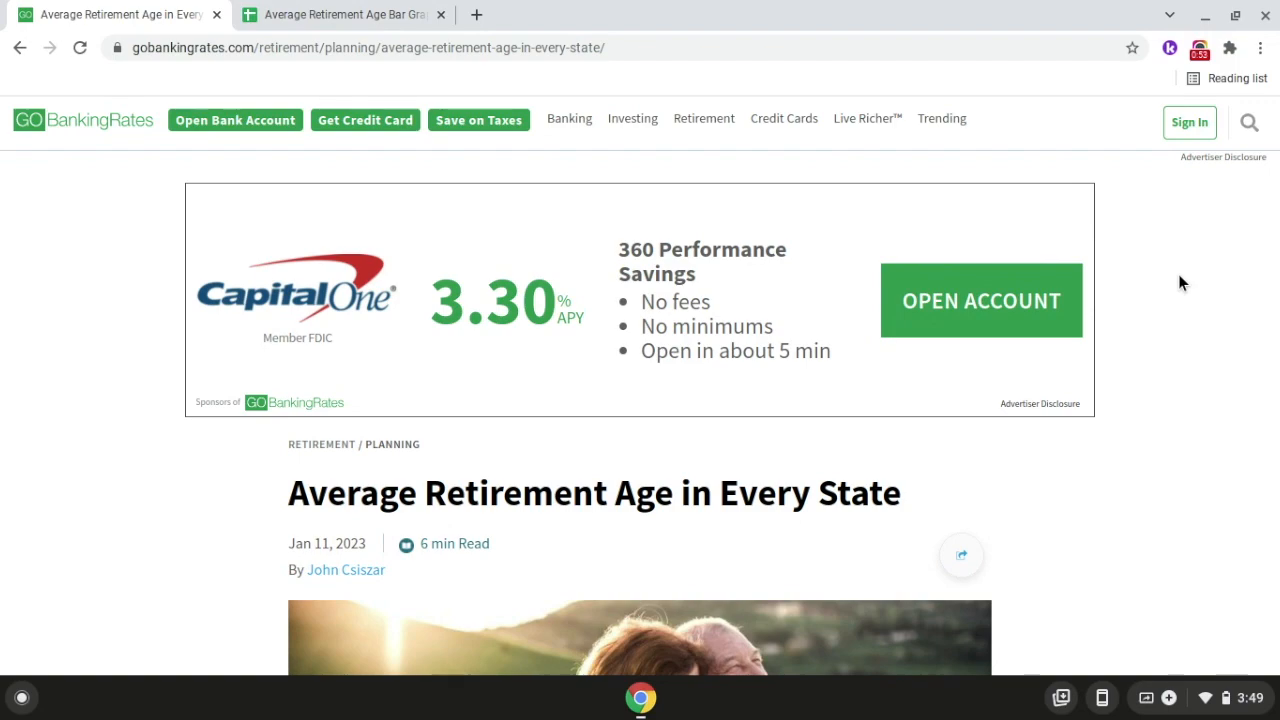
In the Average Retirement Age Bar Graph spreadsheet, enter the headers State in A1 and Average Retirement Age in B1.
{"action": "left_click", "coordinate": [397, 20]}
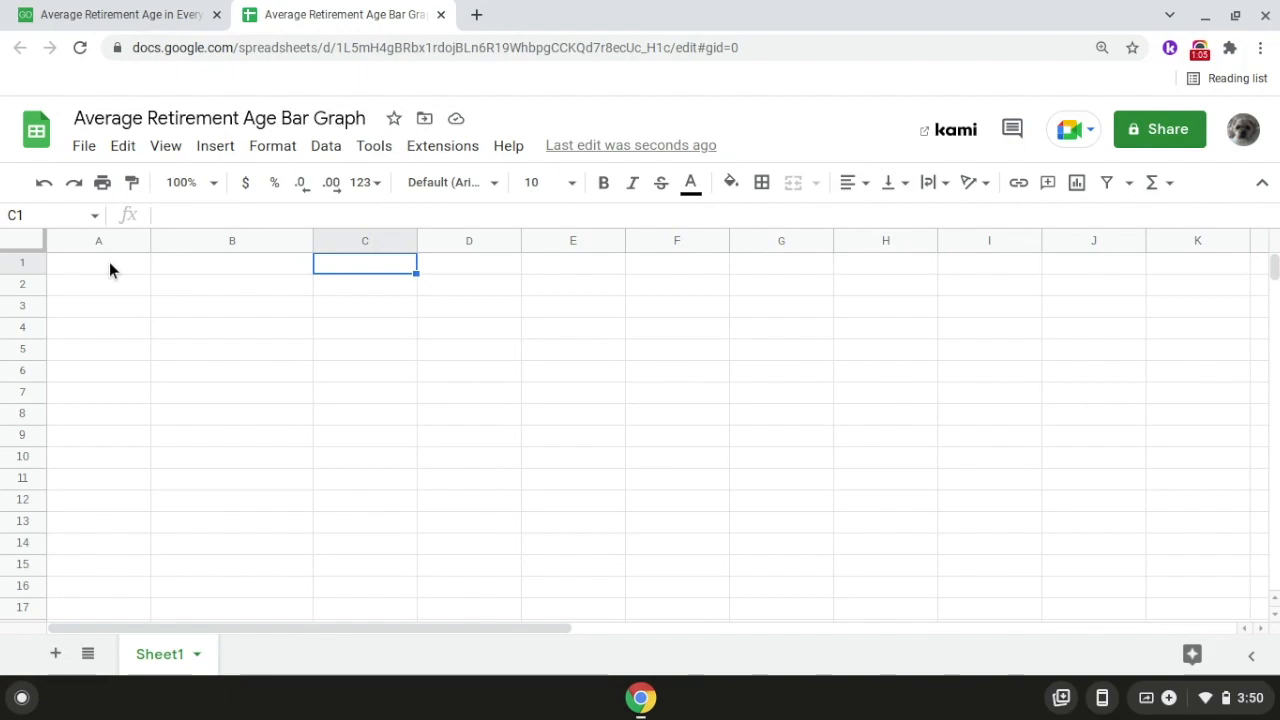
{"action": "left_click", "coordinate": [109, 262]}
{"action": "type", "text": "State"}
{"action": "key", "text": "Return"}
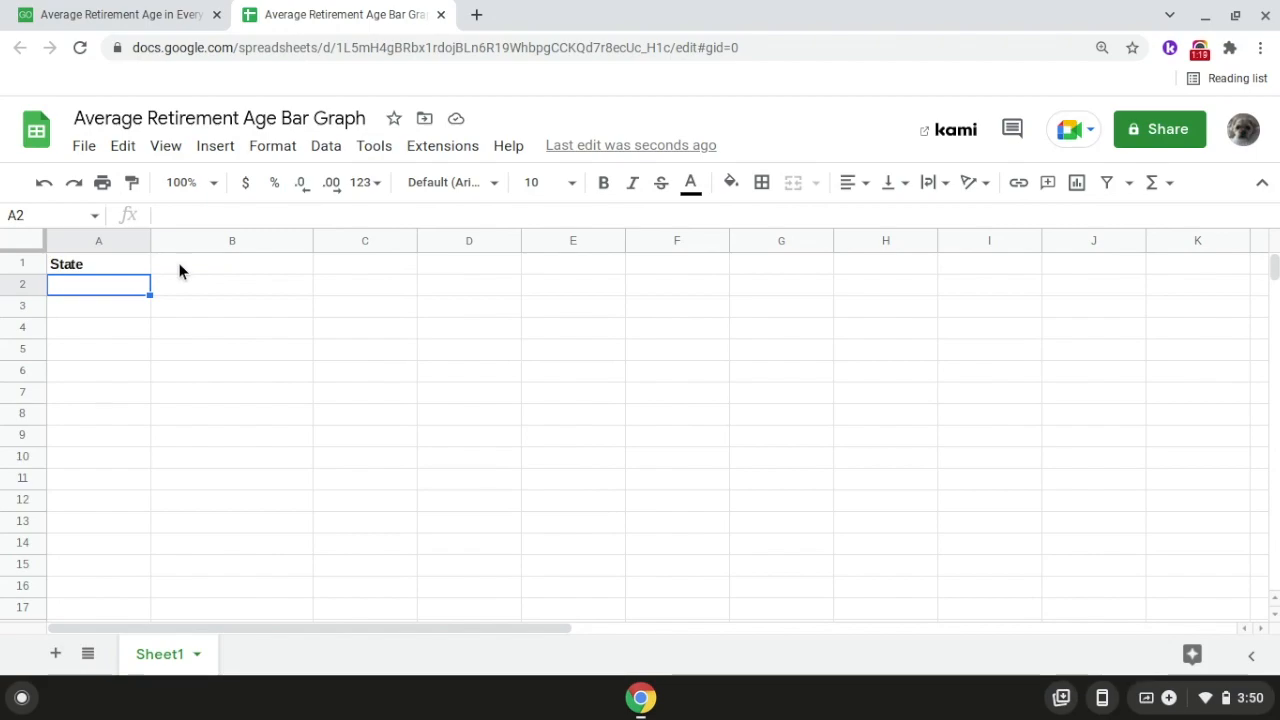
{"action": "double_click", "coordinate": [180, 265]}
{"action": "type", "text": "Average Retirement Age"}
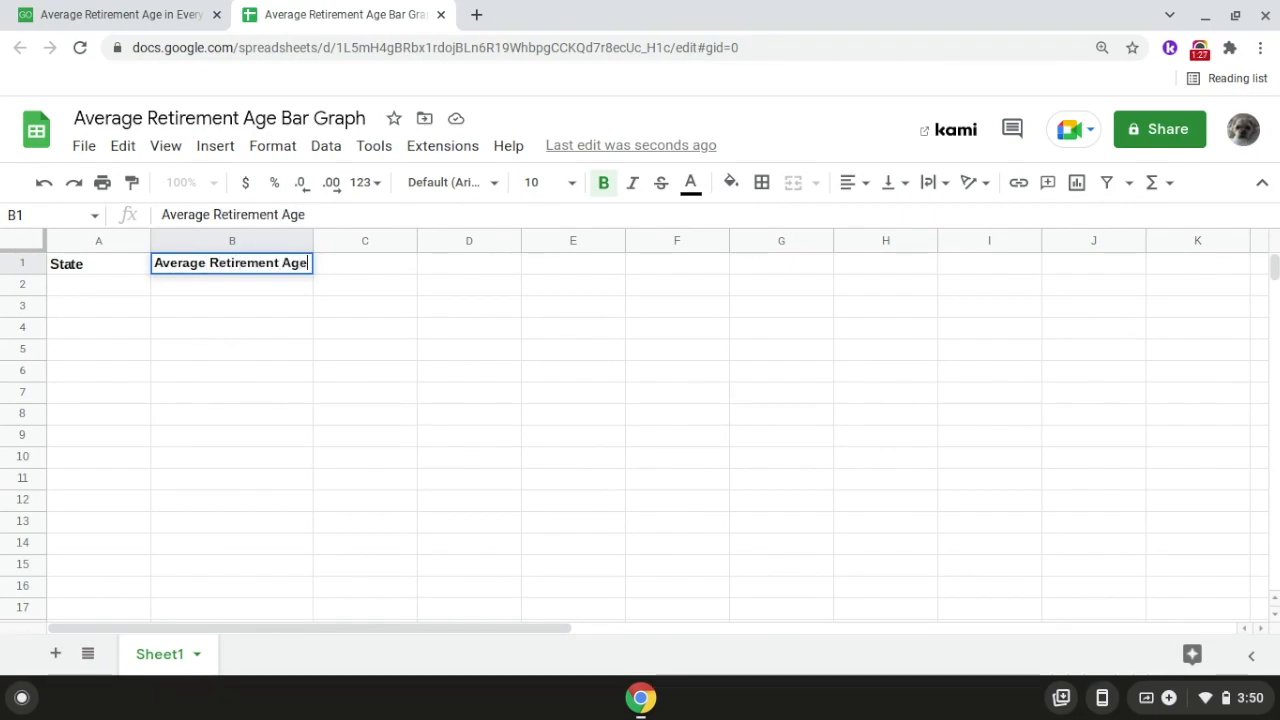
{"action": "key", "text": "Return"}
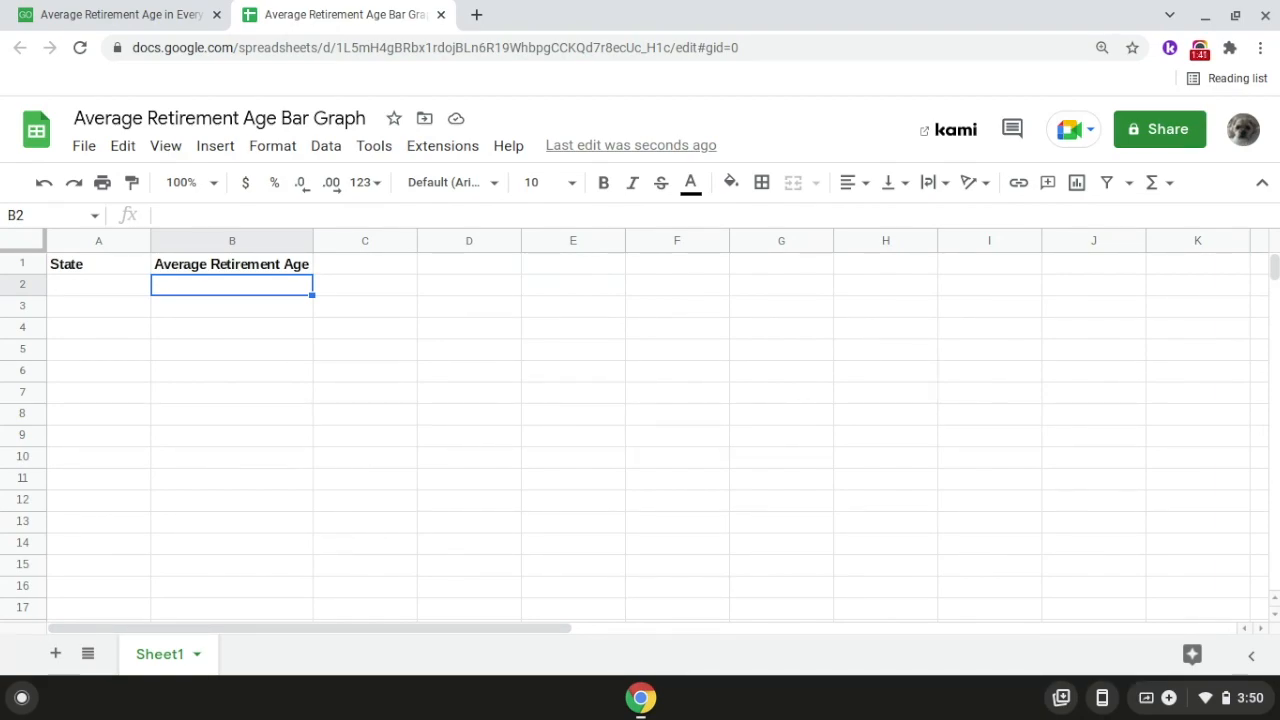
Look up the average retirement age for Texas in the GOBankingRates article.
{"action": "left_click", "coordinate": [121, 27]}
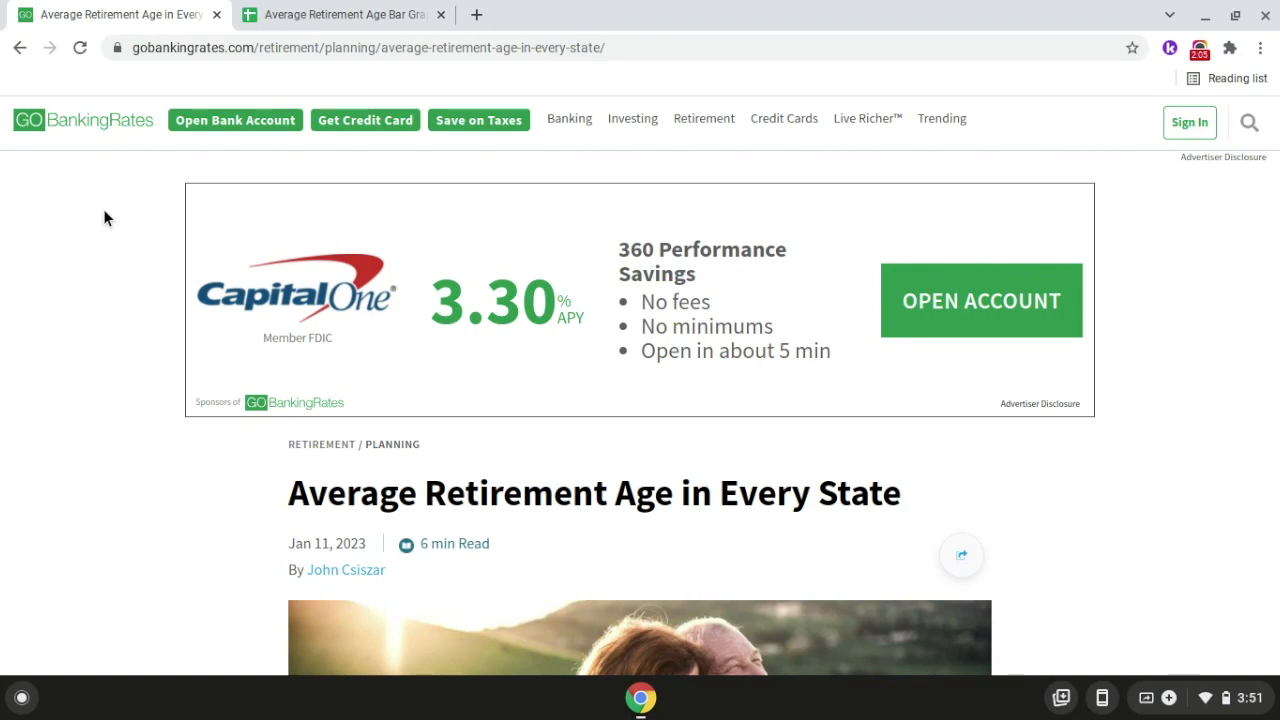
{"action": "scroll", "coordinate": [104, 218], "scroll_direction": "down", "scroll_amount": 3}
{"action": "scroll", "coordinate": [104, 218], "scroll_direction": "down", "scroll_amount": 15}
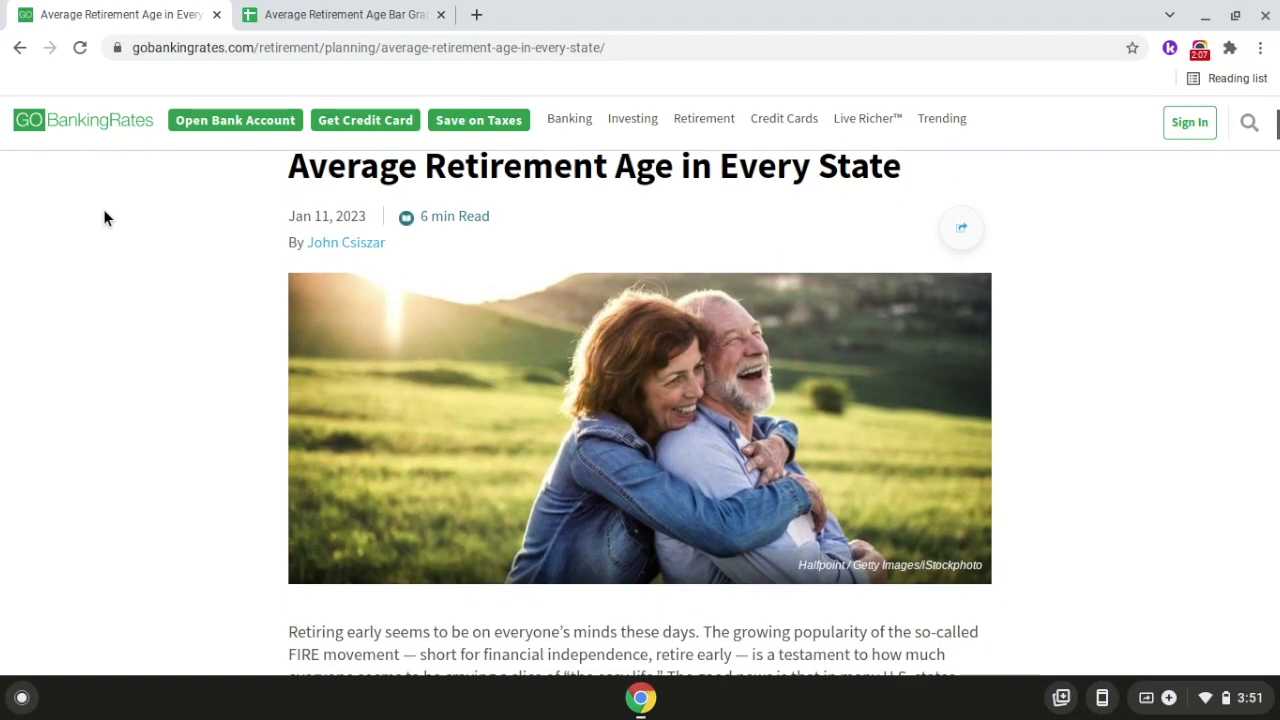
{"action": "scroll", "coordinate": [104, 218], "scroll_direction": "down", "scroll_amount": 13}
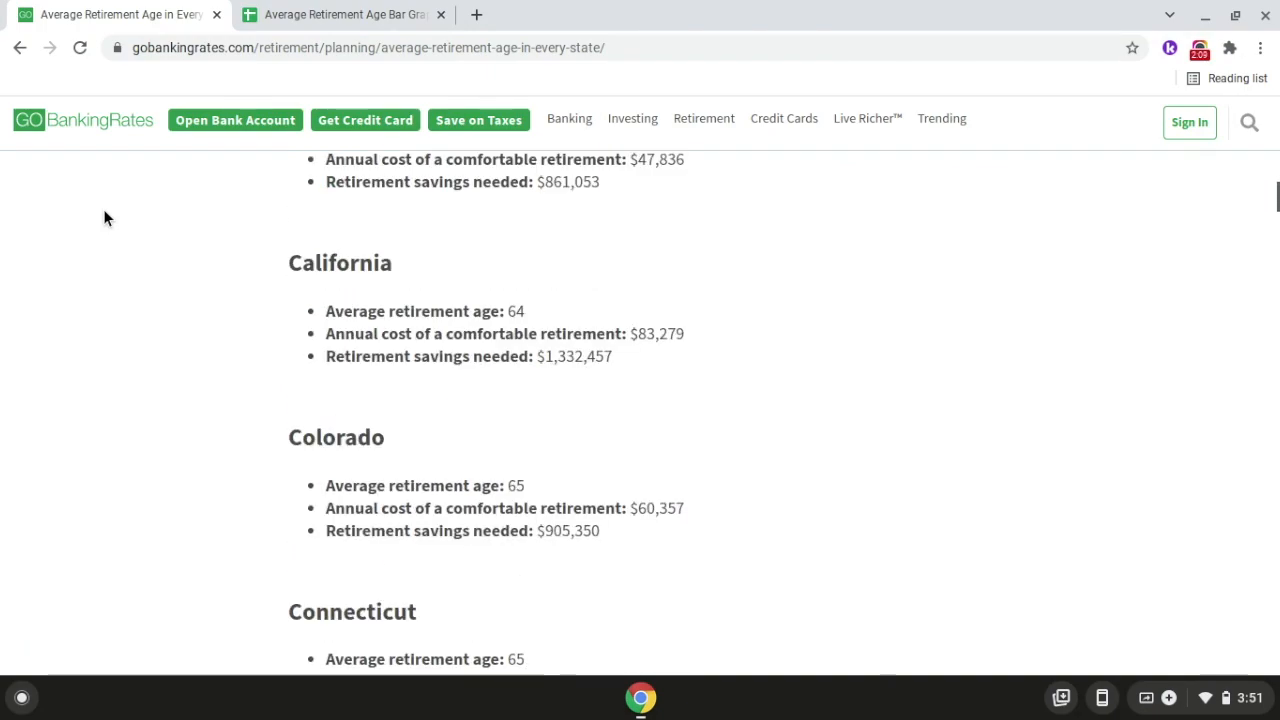
{"action": "scroll", "coordinate": [104, 218], "scroll_direction": "down", "scroll_amount": 15}
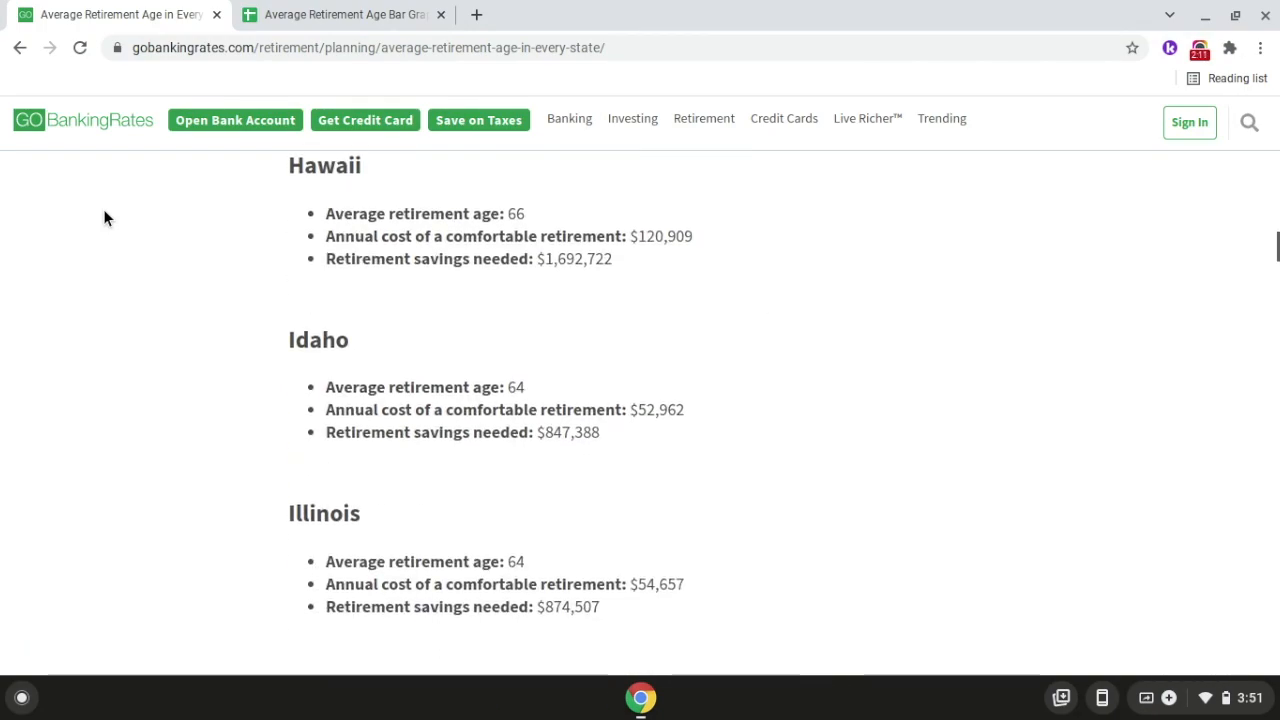
{"action": "scroll", "coordinate": [197, 375], "scroll_direction": "down", "scroll_amount": 20}
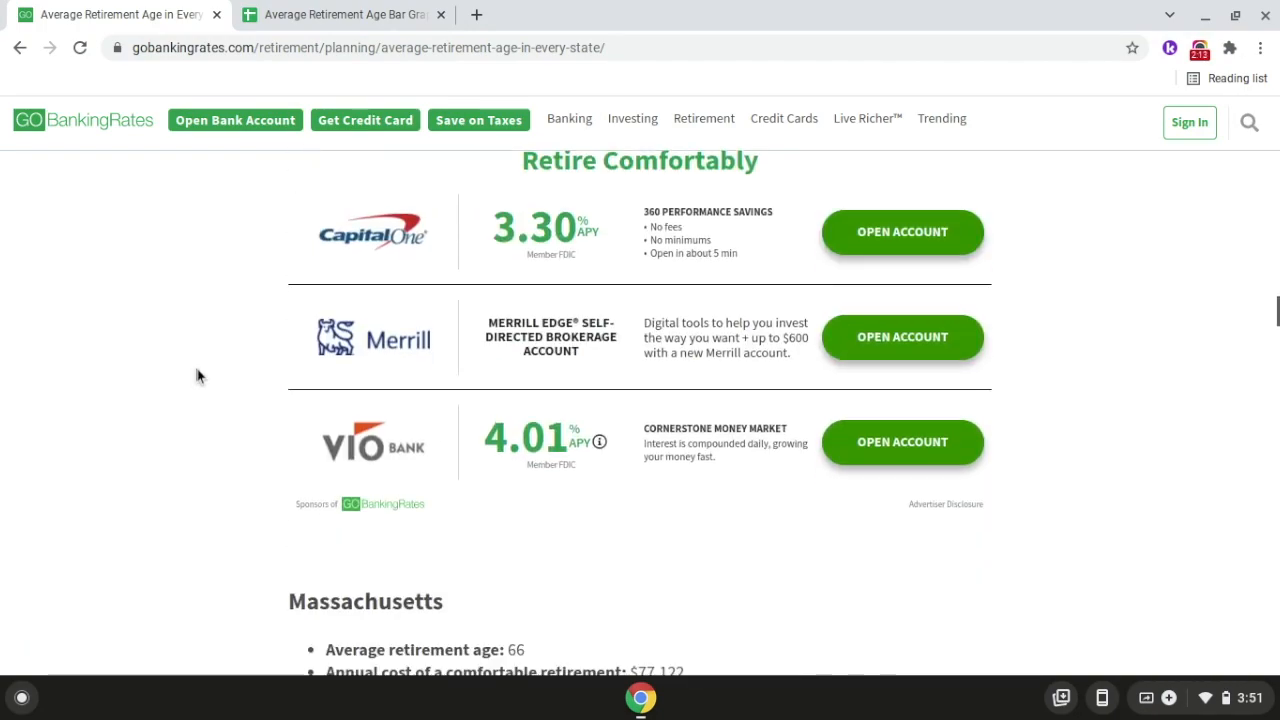
{"action": "scroll", "coordinate": [197, 375], "scroll_direction": "down", "scroll_amount": 17}
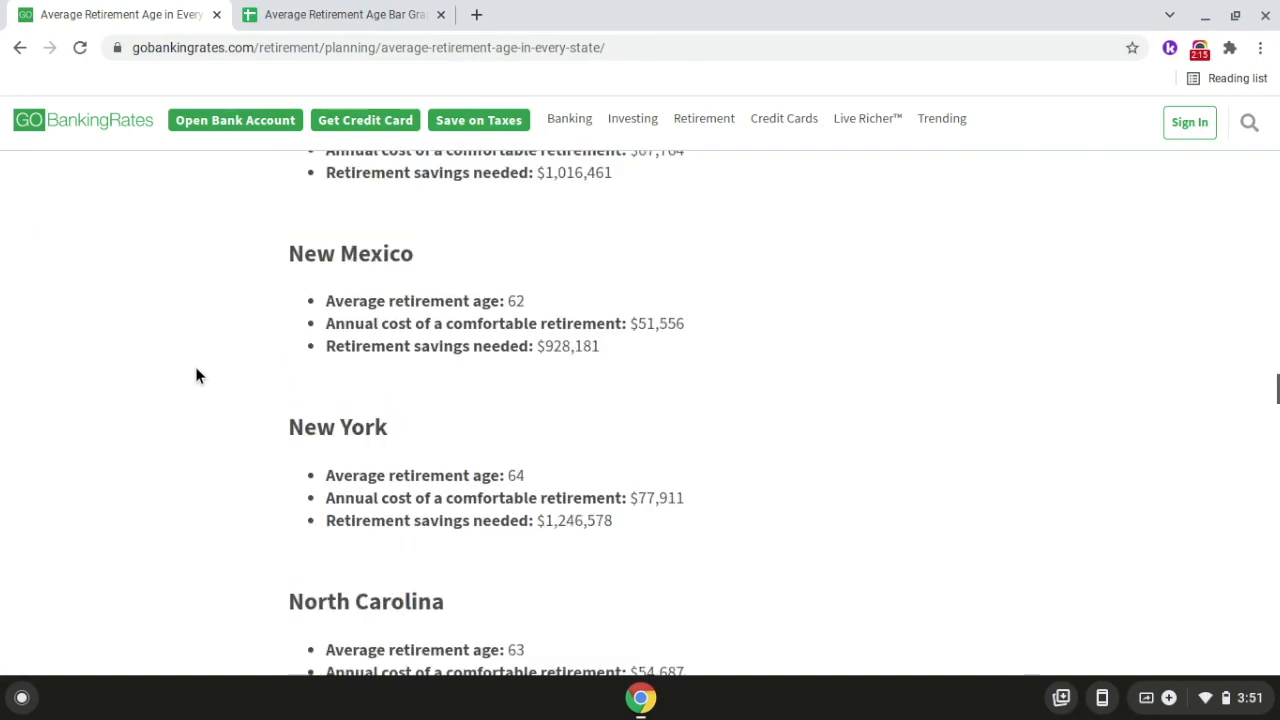
{"action": "scroll", "coordinate": [197, 375], "scroll_direction": "down", "scroll_amount": 18}
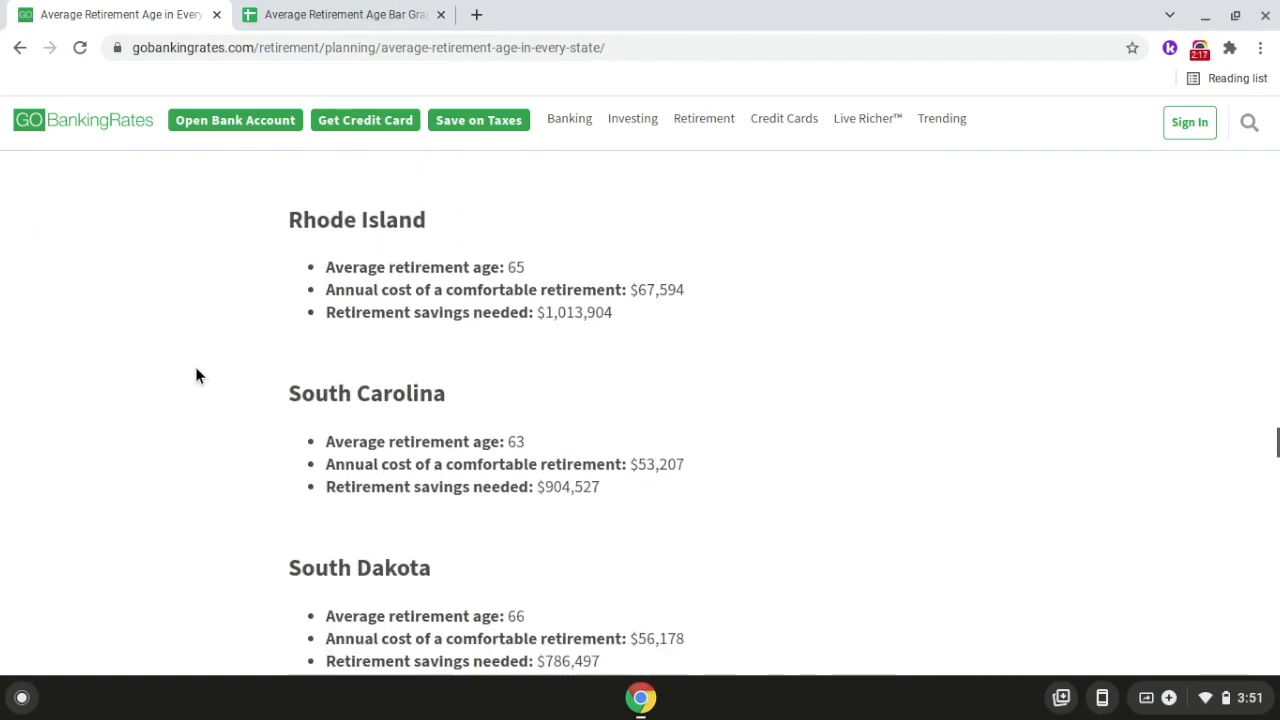
{"action": "scroll", "coordinate": [197, 375], "scroll_direction": "down", "scroll_amount": 2}
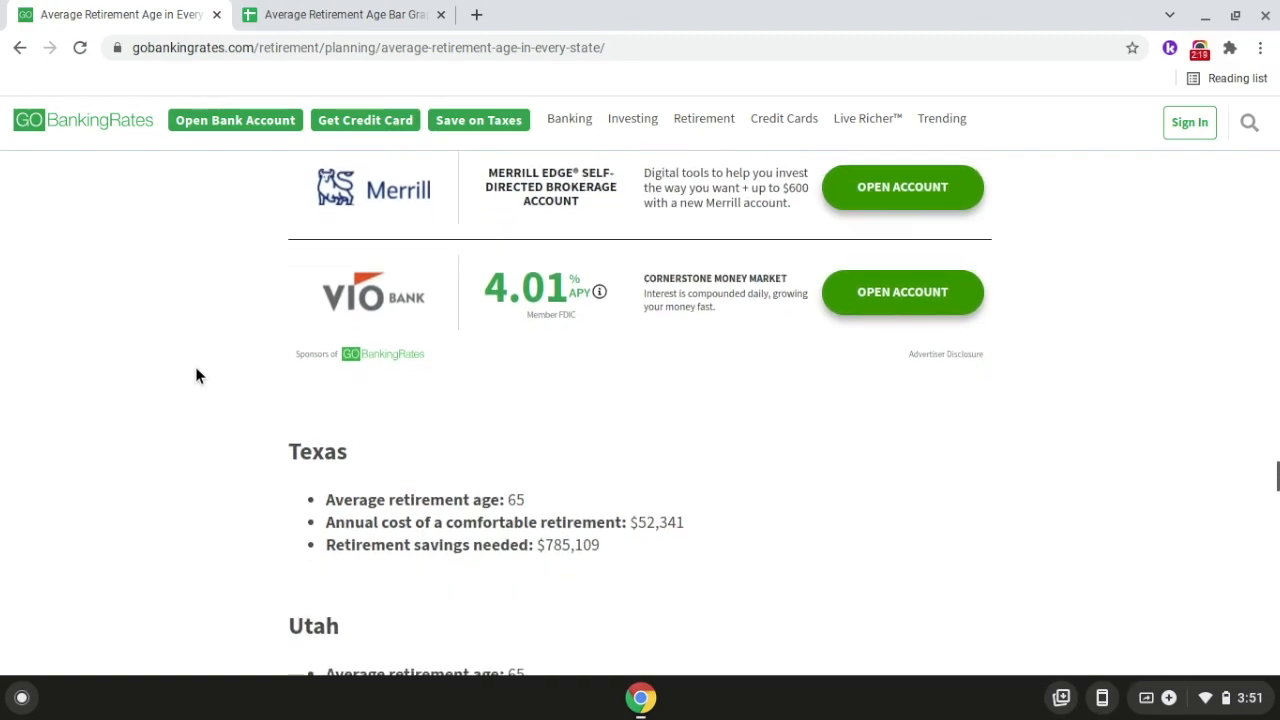
{"action": "scroll", "coordinate": [503, 353], "scroll_direction": "up", "scroll_amount": 10}
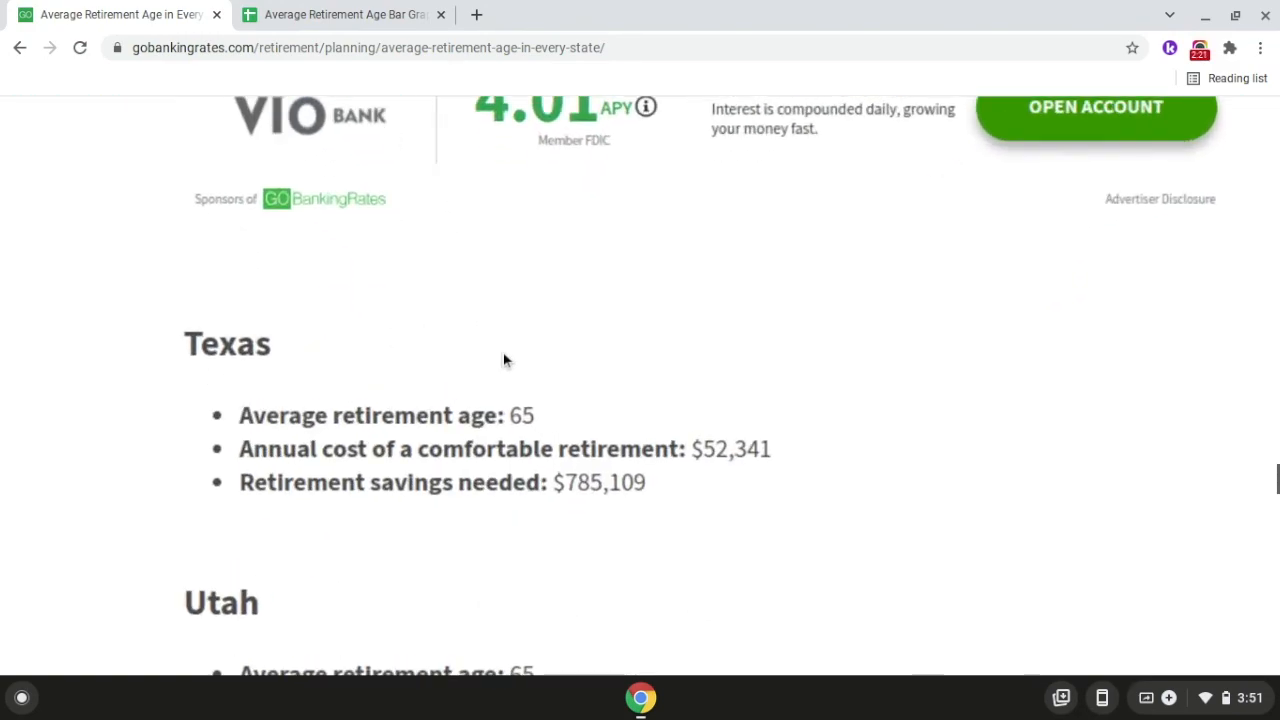
{"action": "scroll", "coordinate": [503, 353], "scroll_direction": "left", "scroll_amount": 3}
{"action": "scroll", "coordinate": [503, 353], "scroll_direction": "down", "scroll_amount": 2}
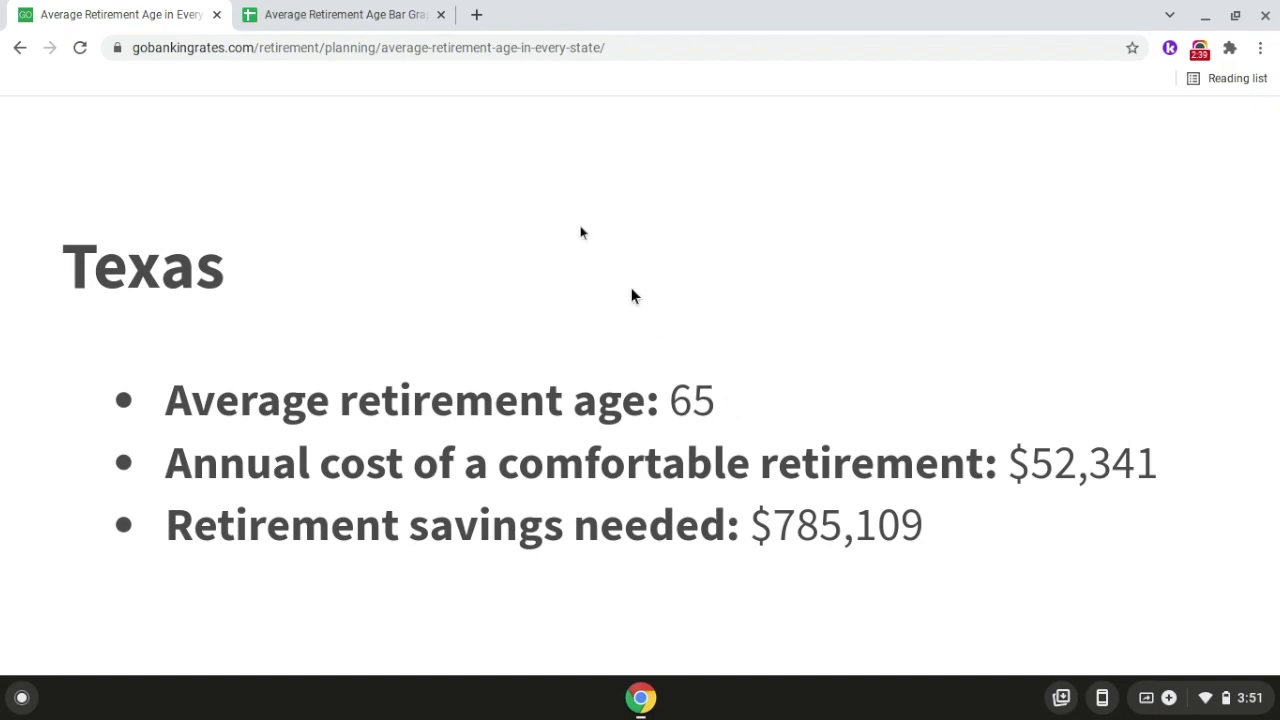
Add the first data row to the spreadsheet, with Texas in A2 and 65 in B2.
{"action": "left_click", "coordinate": [366, 28]}
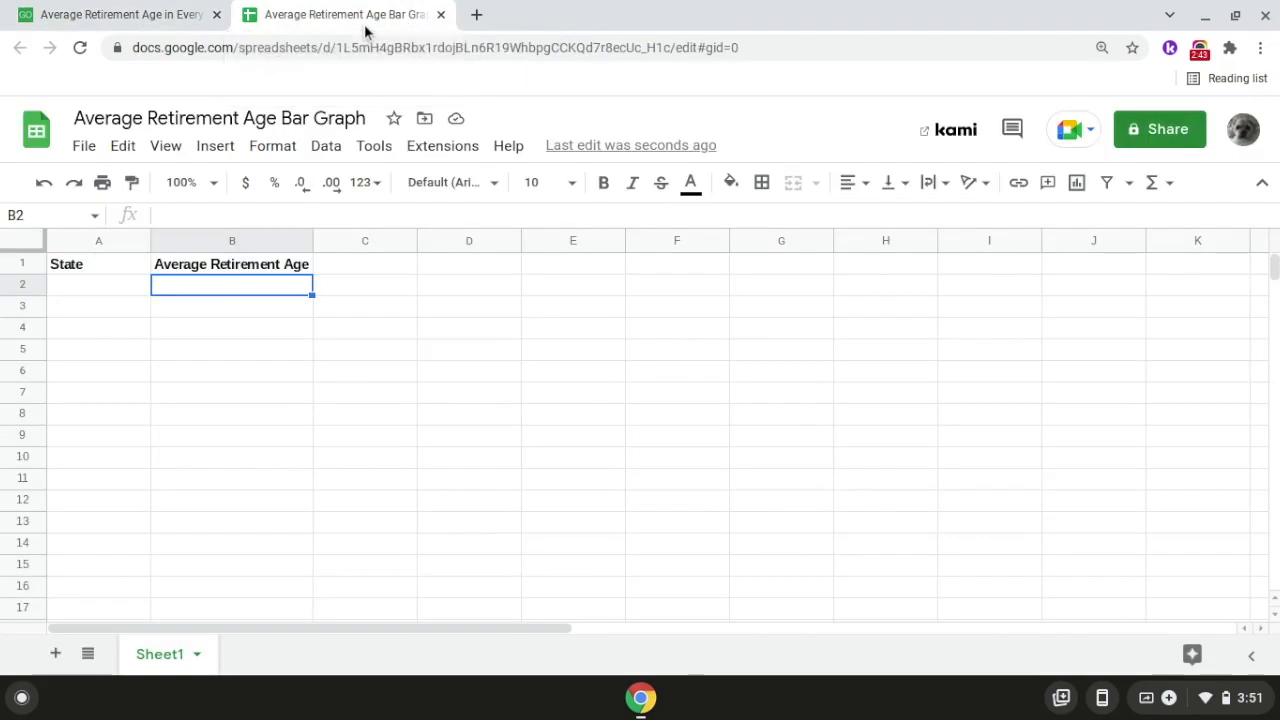
{"action": "left_click", "coordinate": [124, 292]}
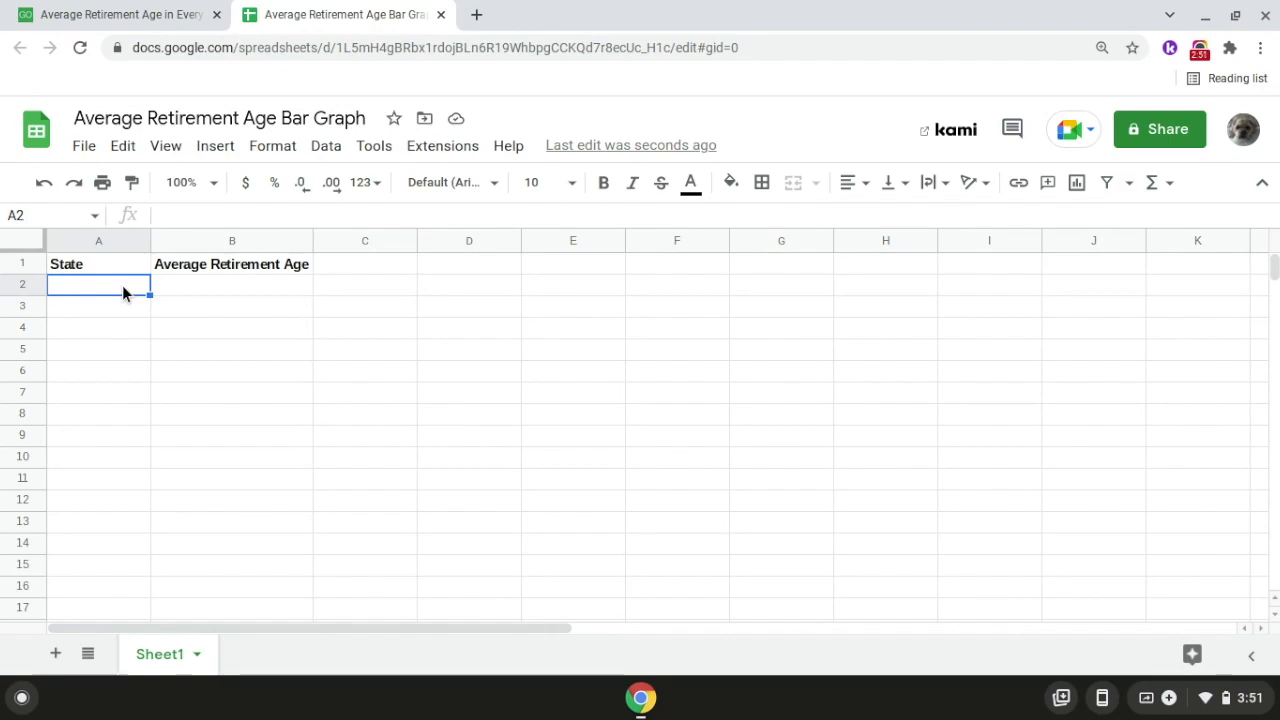
{"action": "type", "text": "Texas"}
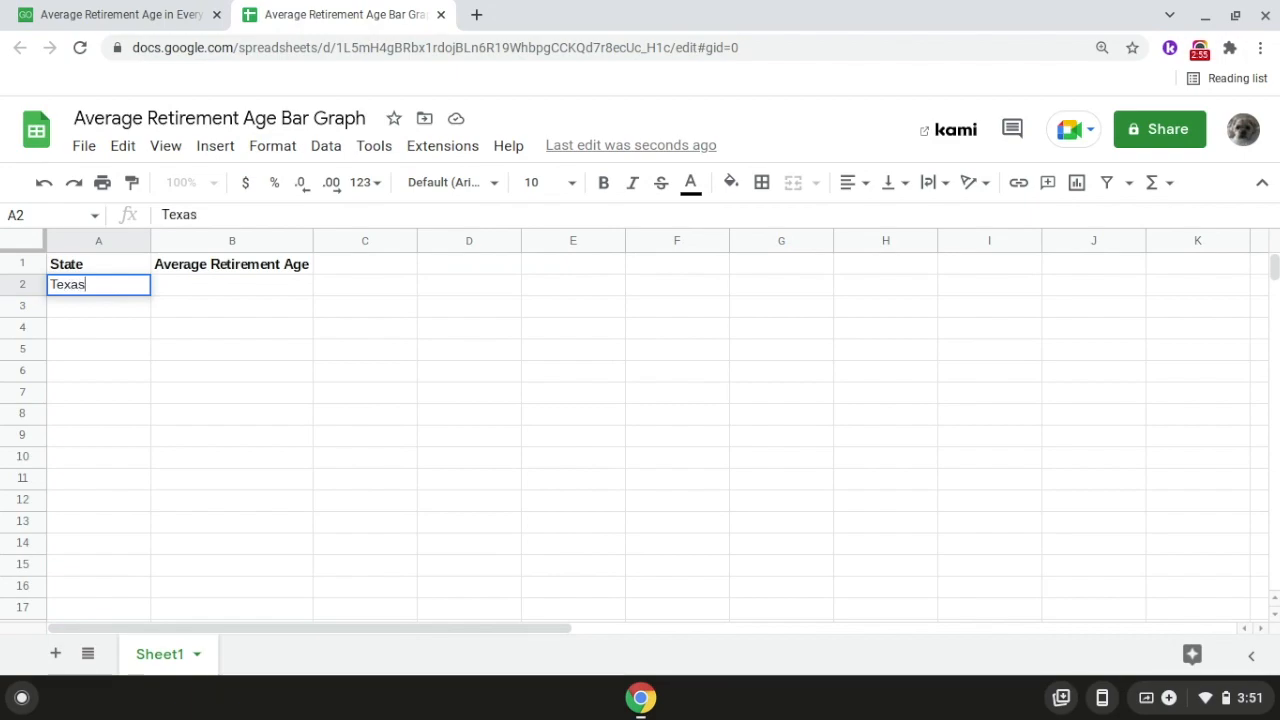
{"action": "key", "text": "Return"}
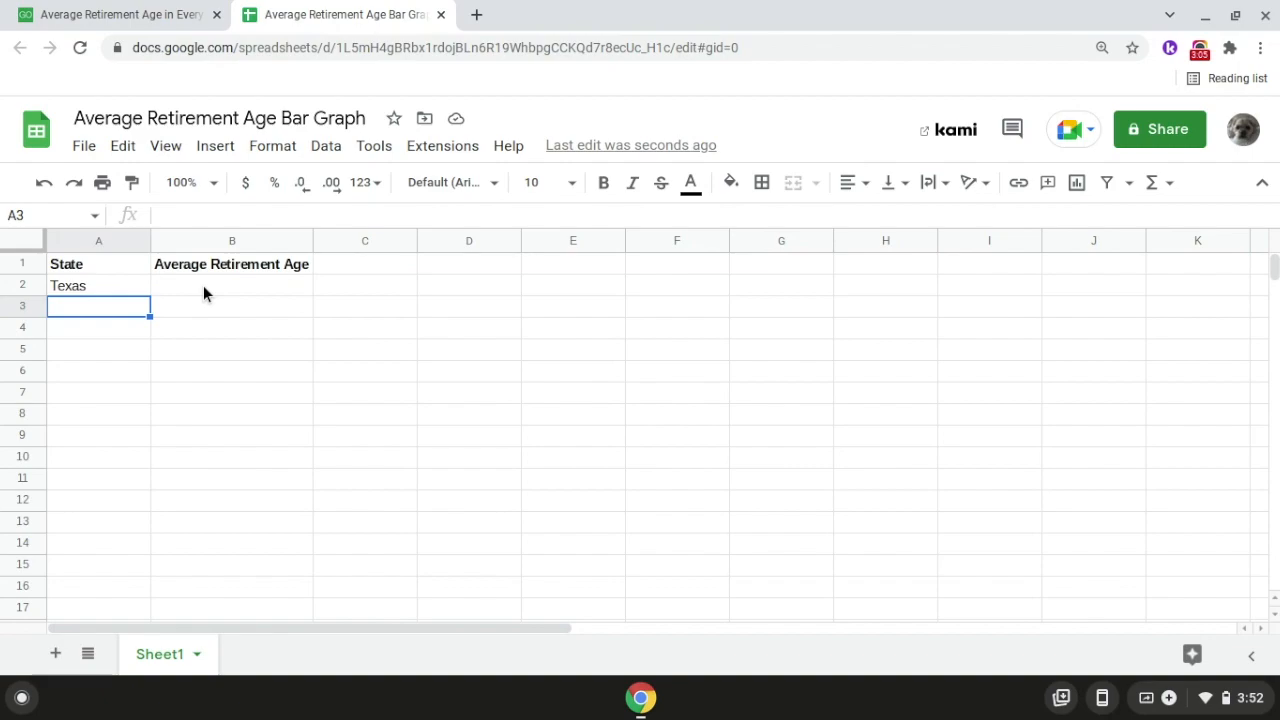
{"action": "double_click", "coordinate": [203, 285]}
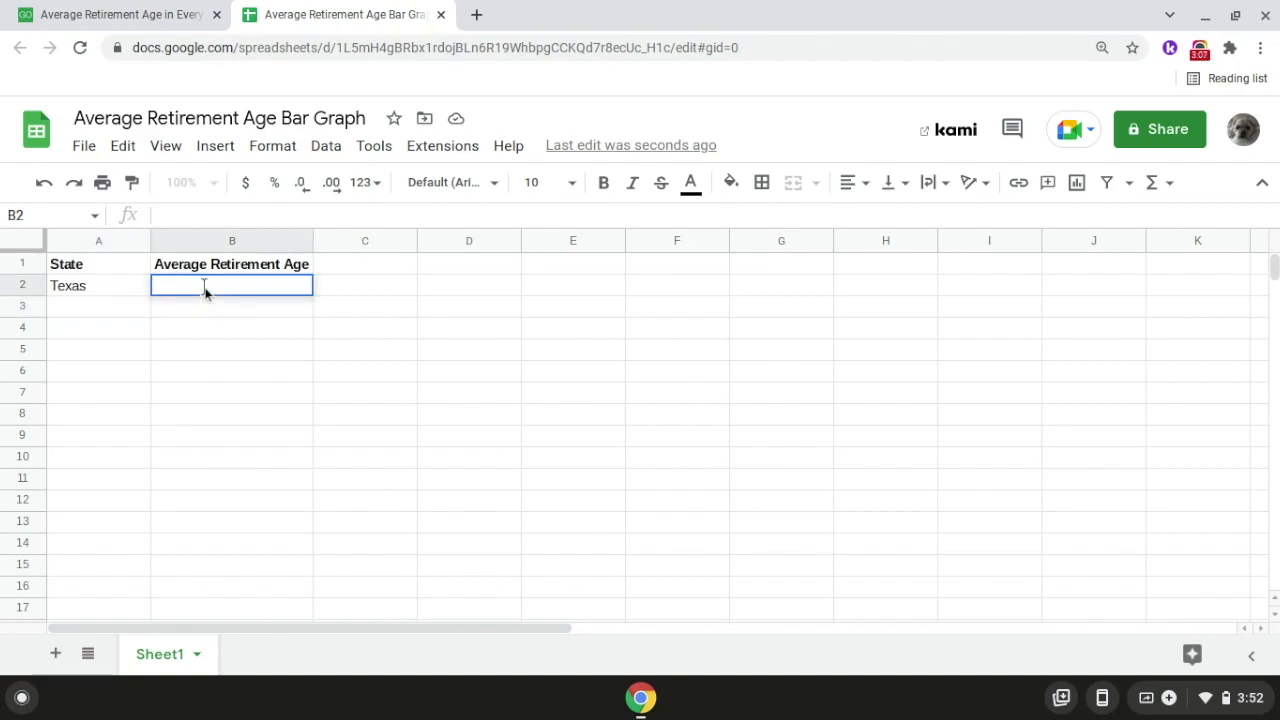
{"action": "type", "text": "65"}
{"action": "key", "text": "Return"}
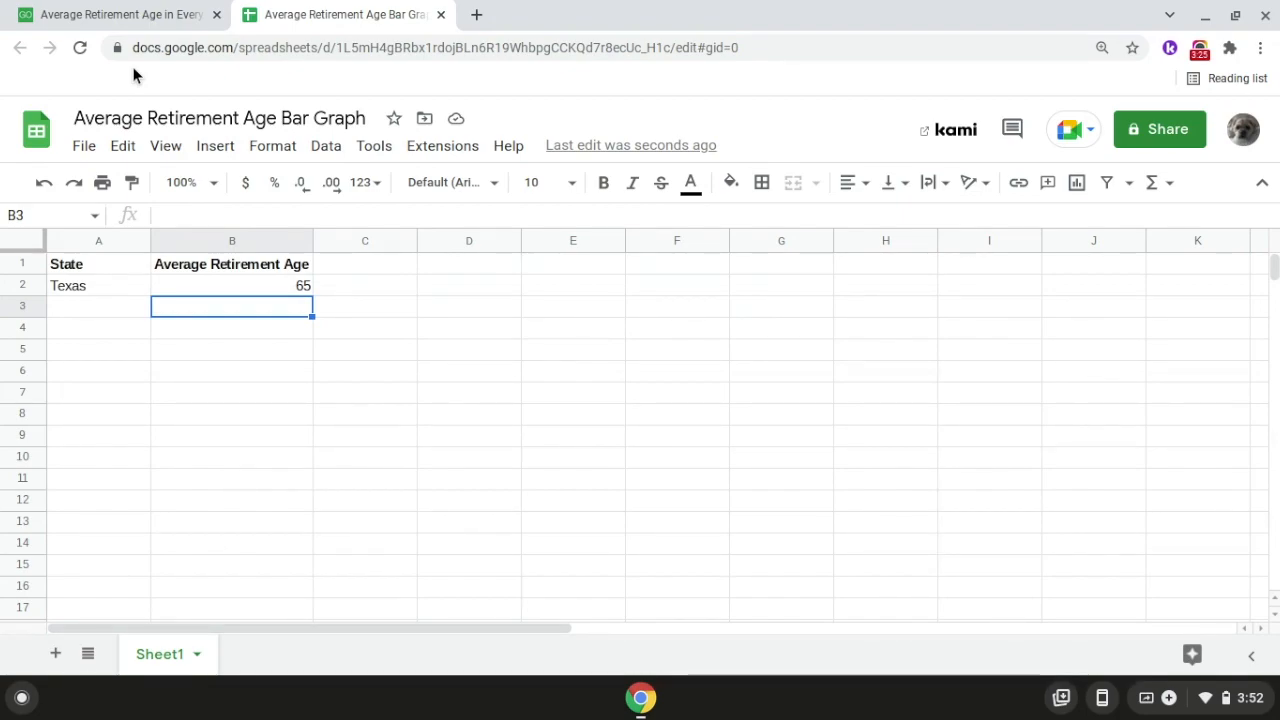
Find California's average retirement age in the GOBankingRates article.
{"action": "left_click", "coordinate": [86, 22]}
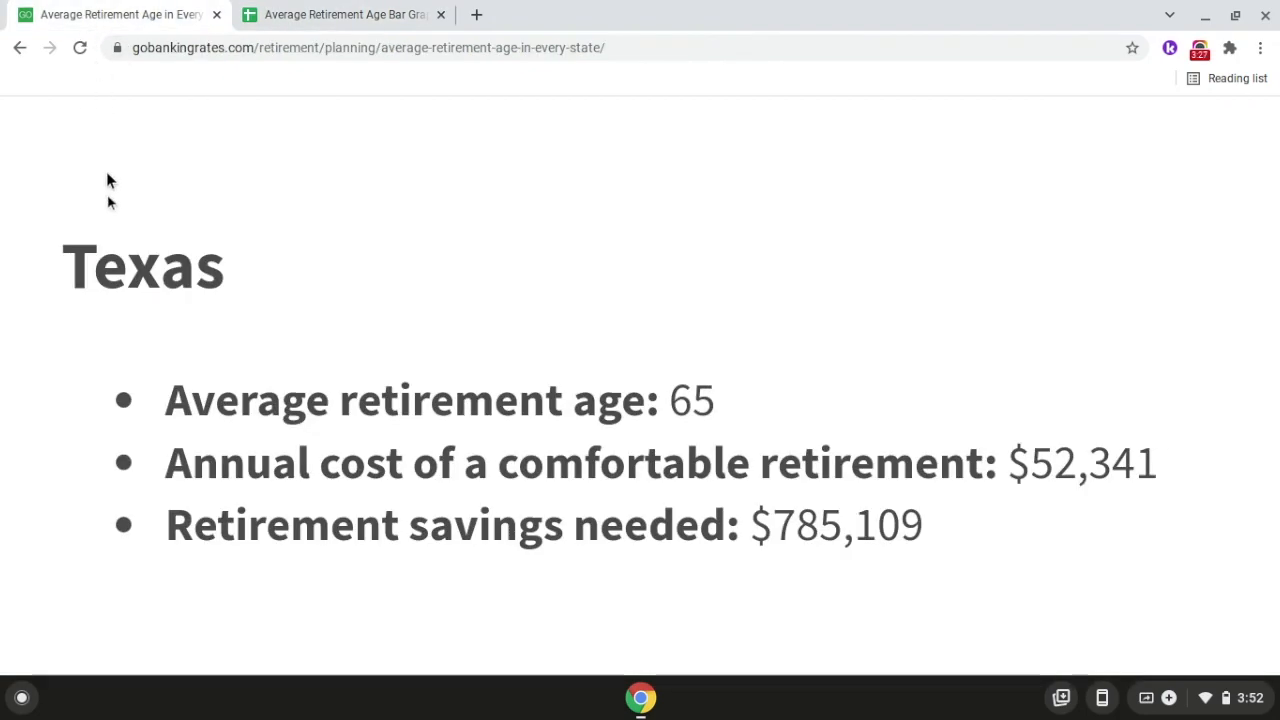
{"action": "key", "text": "ctrl+0"}
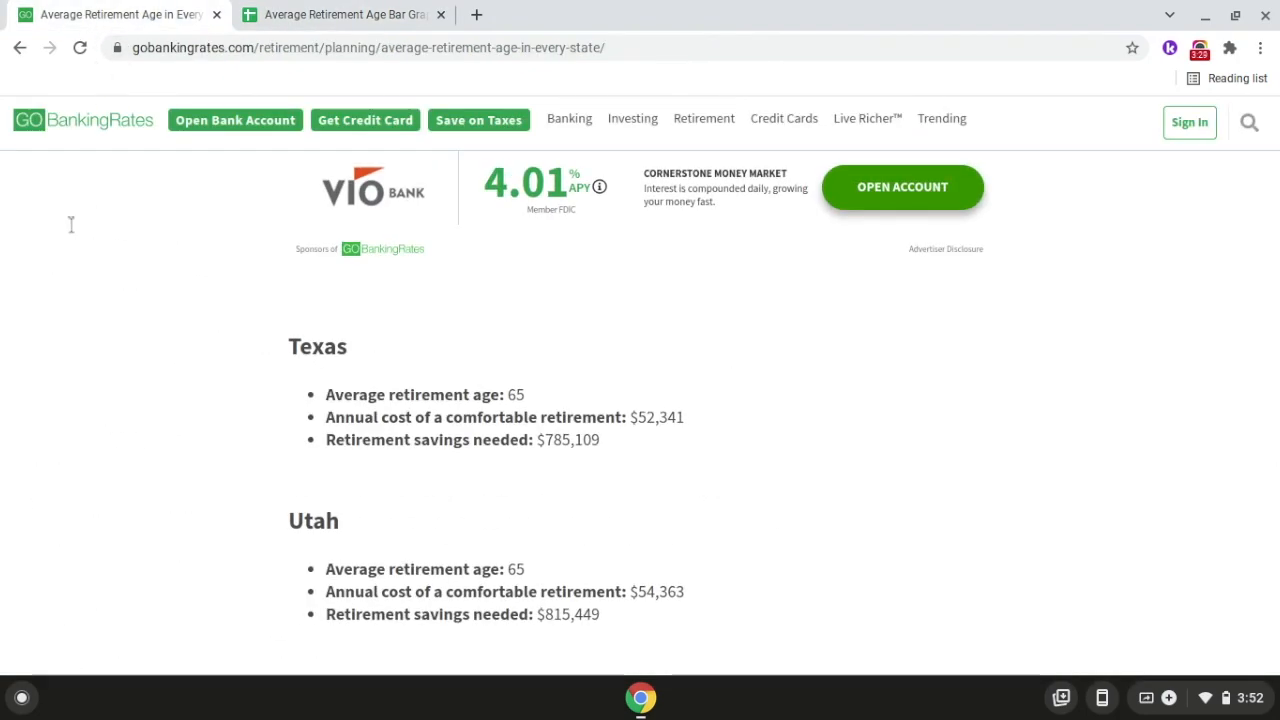
{"action": "scroll", "coordinate": [70, 224], "scroll_direction": "up", "scroll_amount": 15}
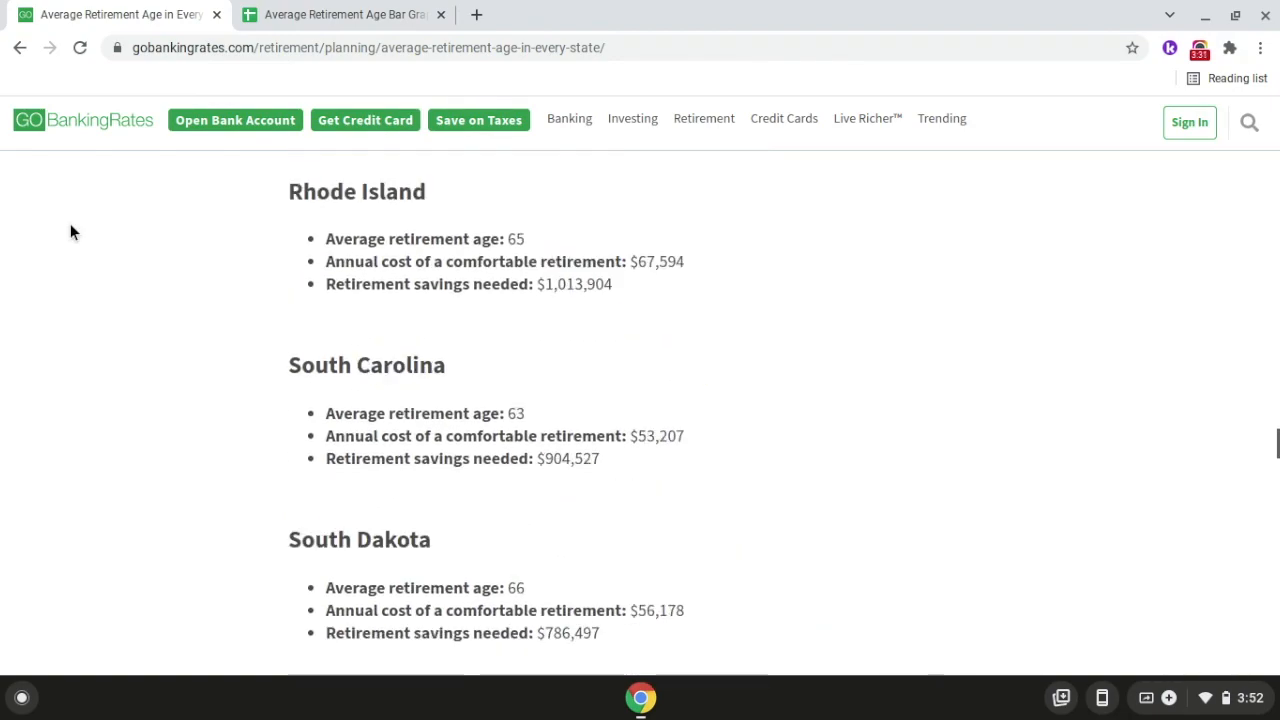
{"action": "scroll", "coordinate": [70, 229], "scroll_direction": "up", "scroll_amount": 20}
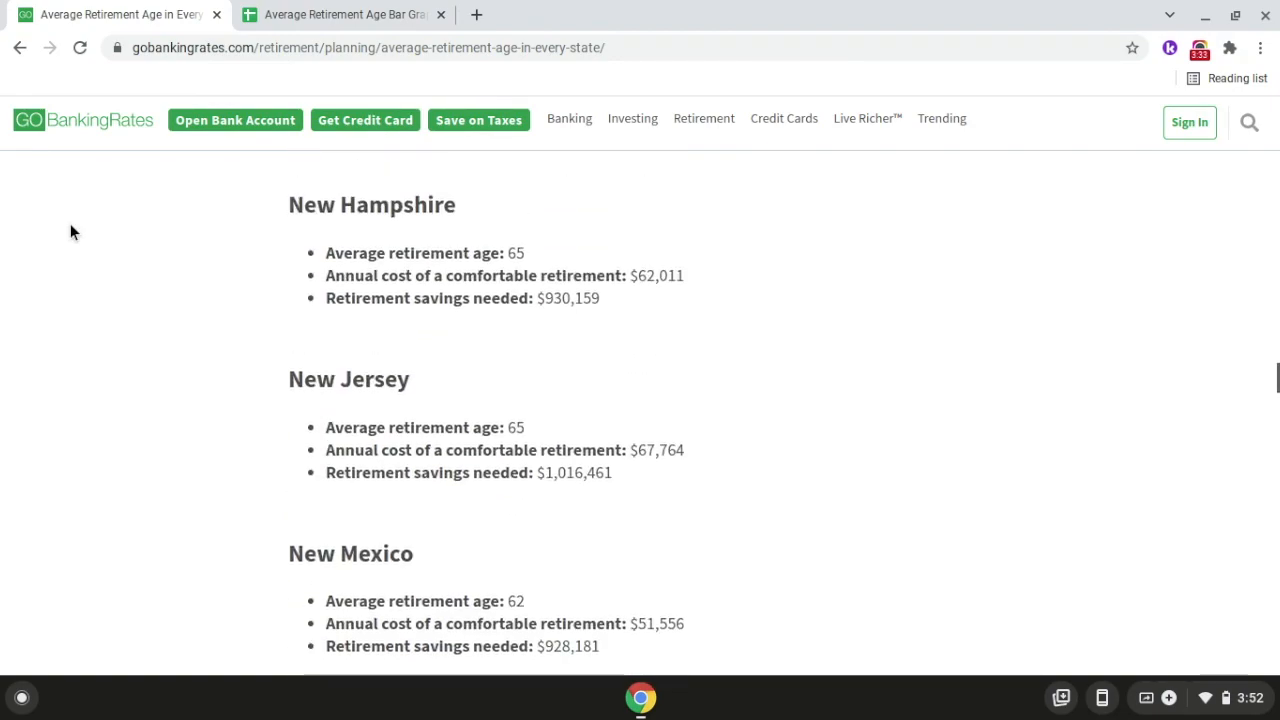
{"action": "scroll", "coordinate": [70, 232], "scroll_direction": "up", "scroll_amount": 20}
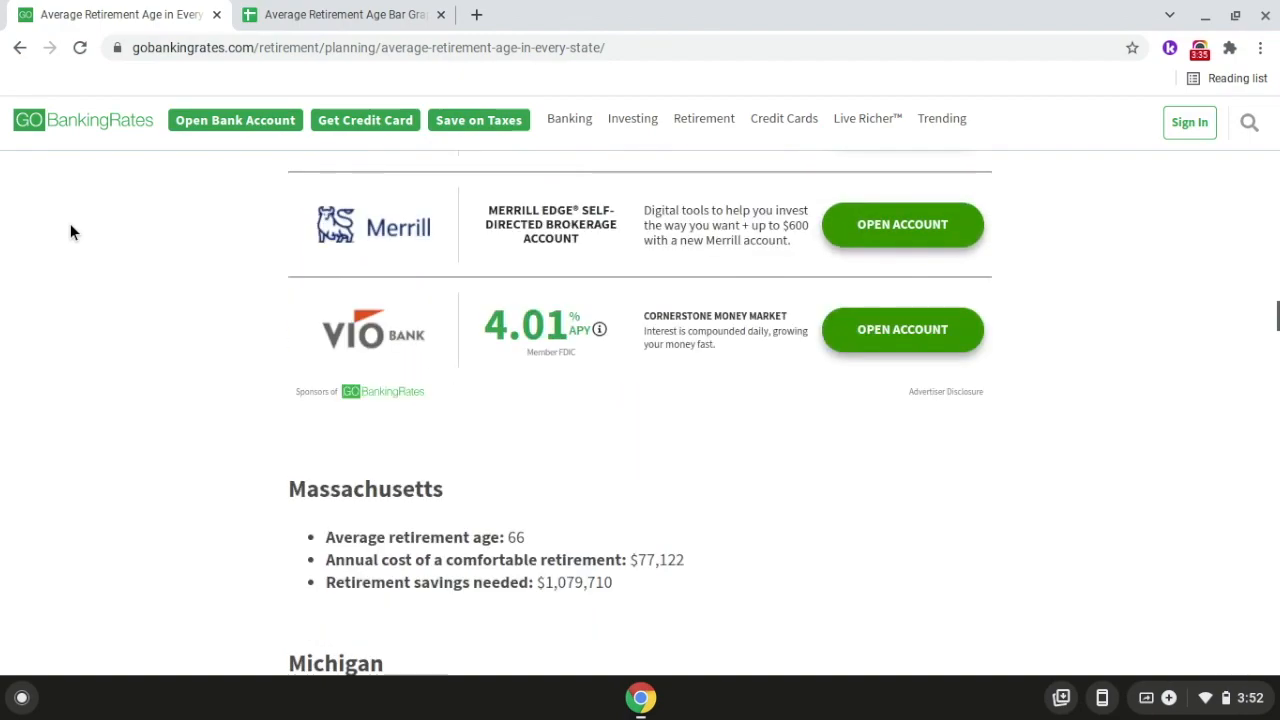
{"action": "scroll", "coordinate": [508, 275], "scroll_direction": "up", "scroll_amount": 10}
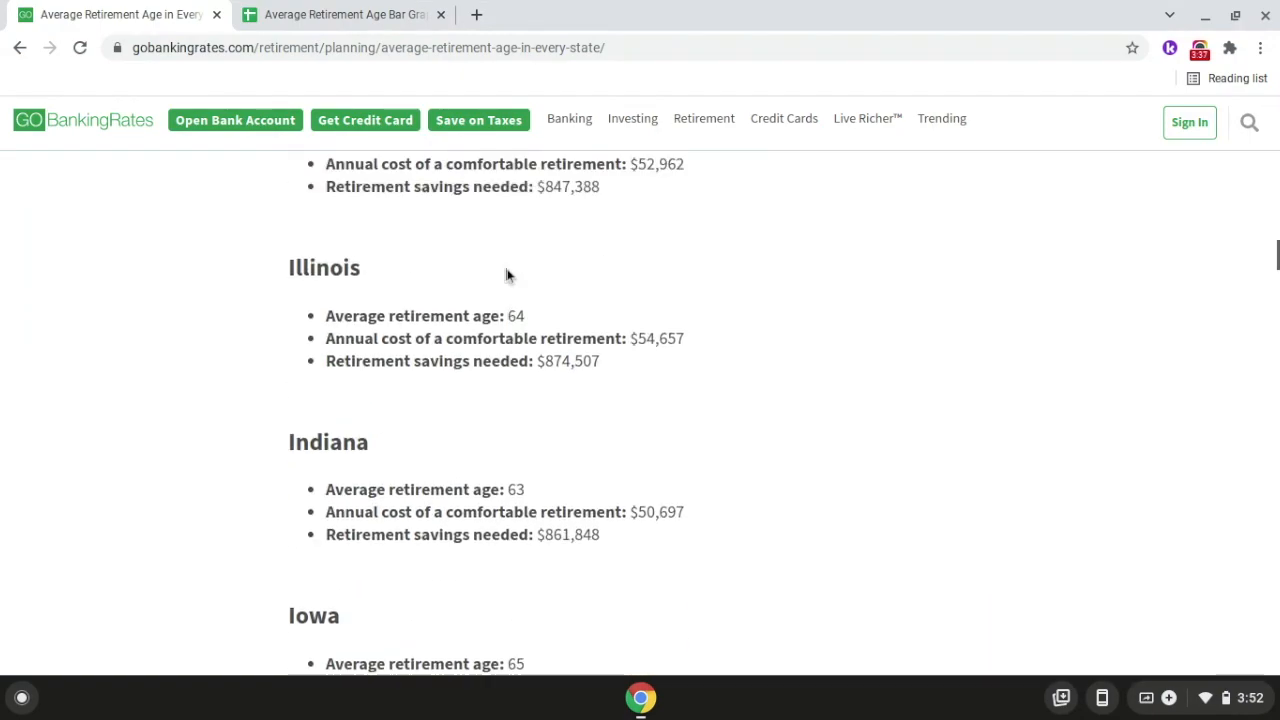
{"action": "scroll", "coordinate": [508, 275], "scroll_direction": "up", "scroll_amount": 10}
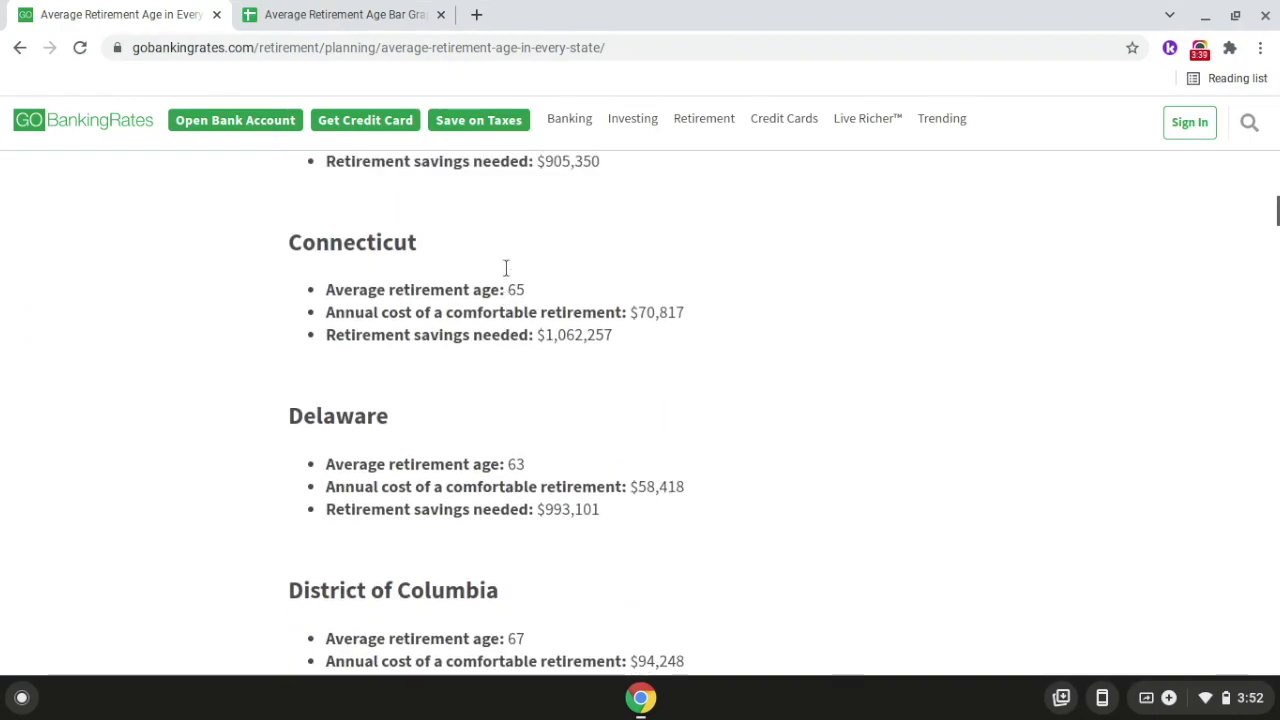
{"action": "scroll", "coordinate": [506, 268], "scroll_direction": "up", "scroll_amount": 2}
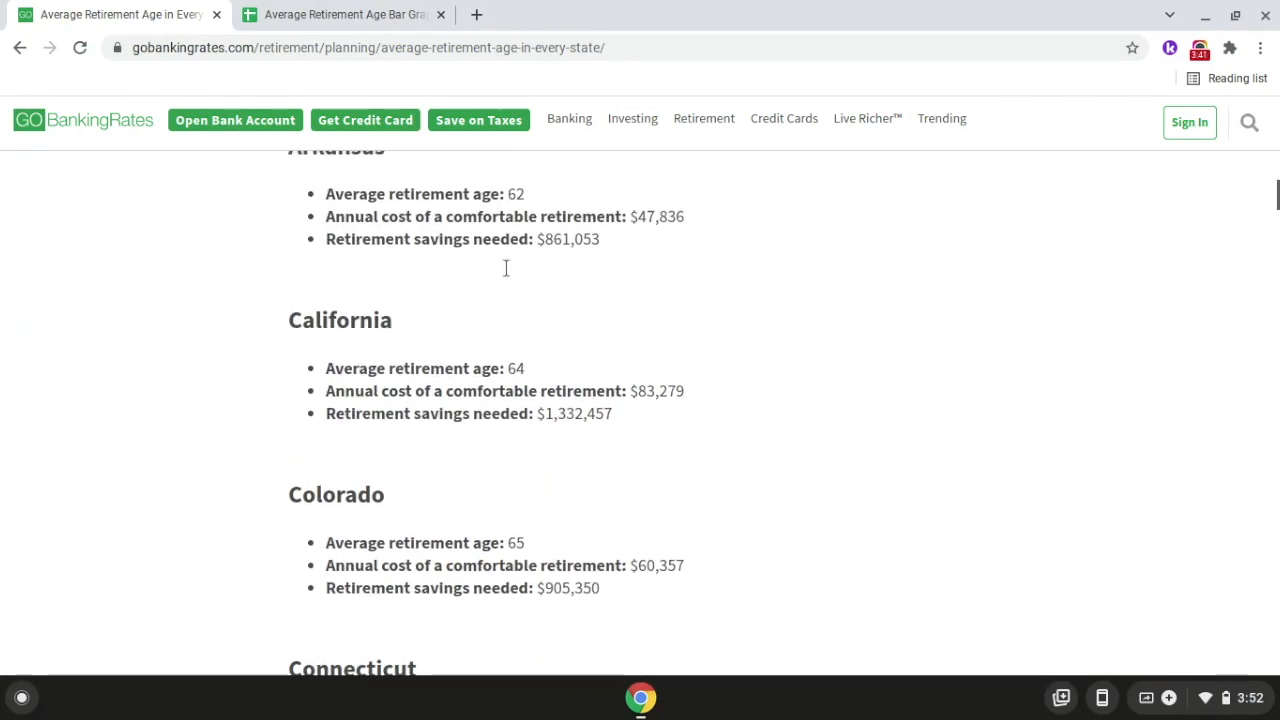
{"action": "scroll", "coordinate": [506, 268], "scroll_direction": "up", "scroll_amount": 5}
{"action": "scroll", "coordinate": [506, 270], "scroll_direction": "up", "scroll_amount": 3}
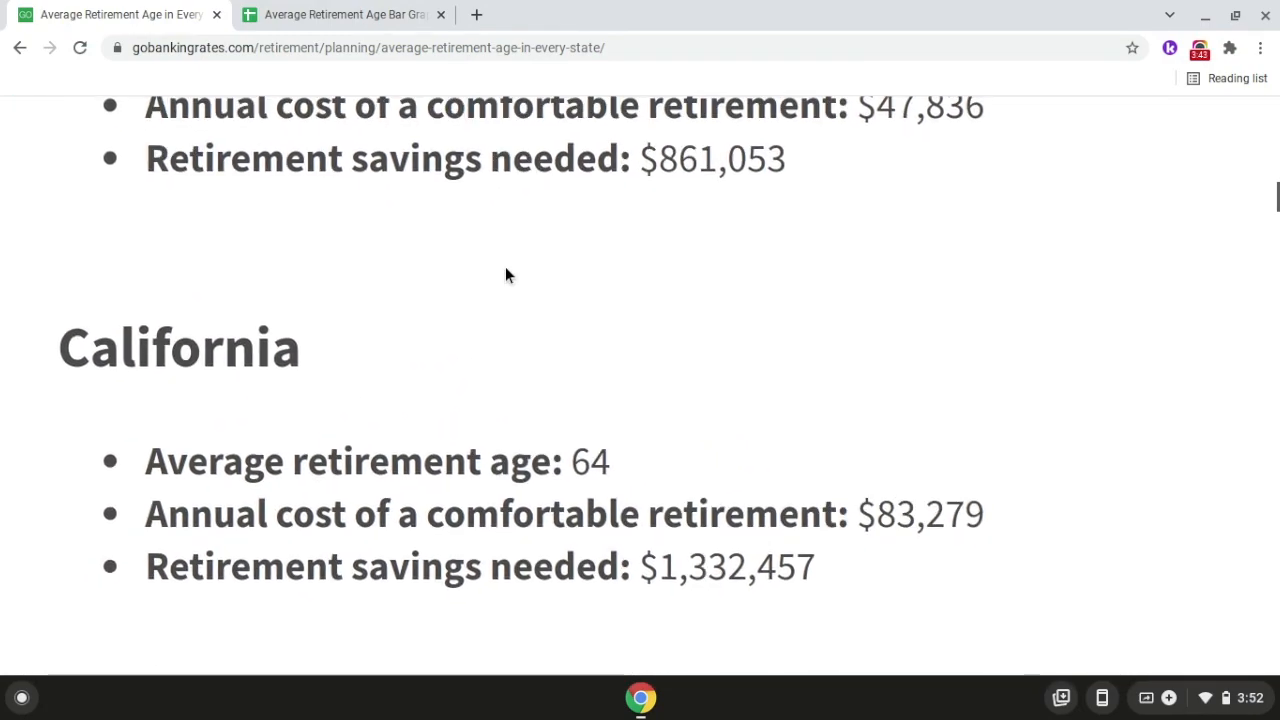
{"action": "scroll", "coordinate": [505, 275], "scroll_direction": "up", "scroll_amount": 4}
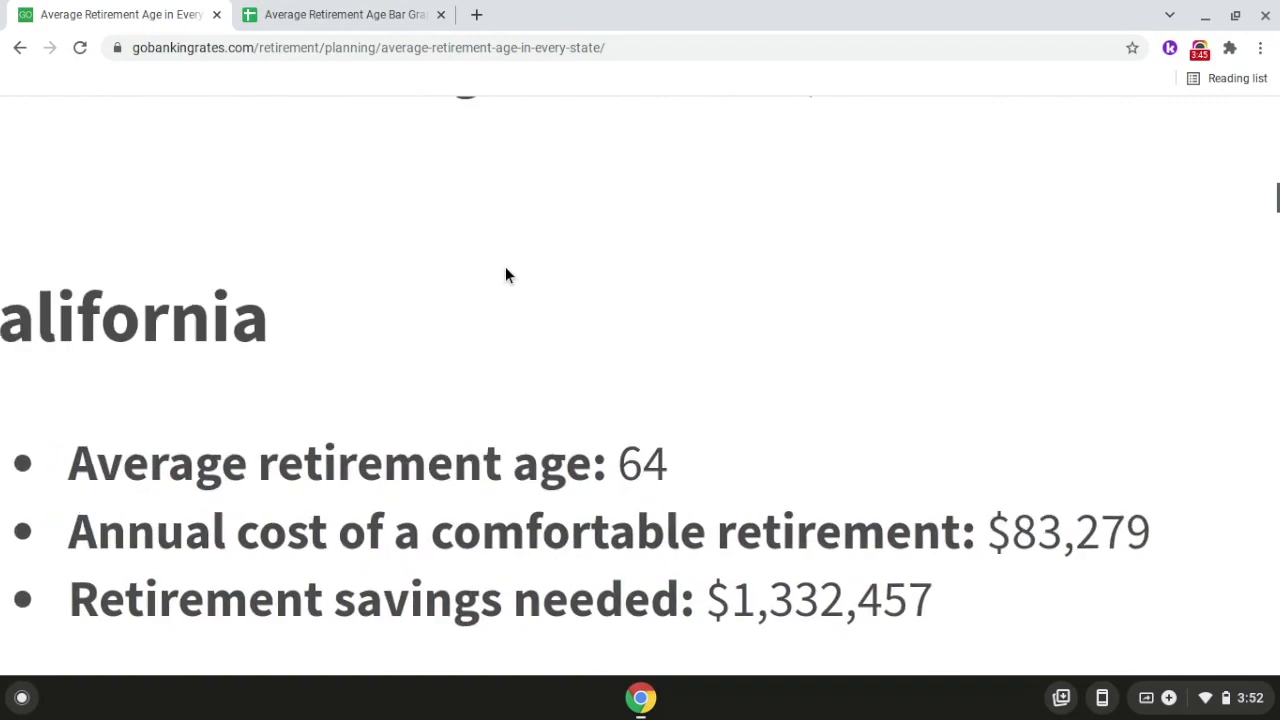
{"action": "scroll", "coordinate": [505, 275], "scroll_direction": "left", "scroll_amount": 1}
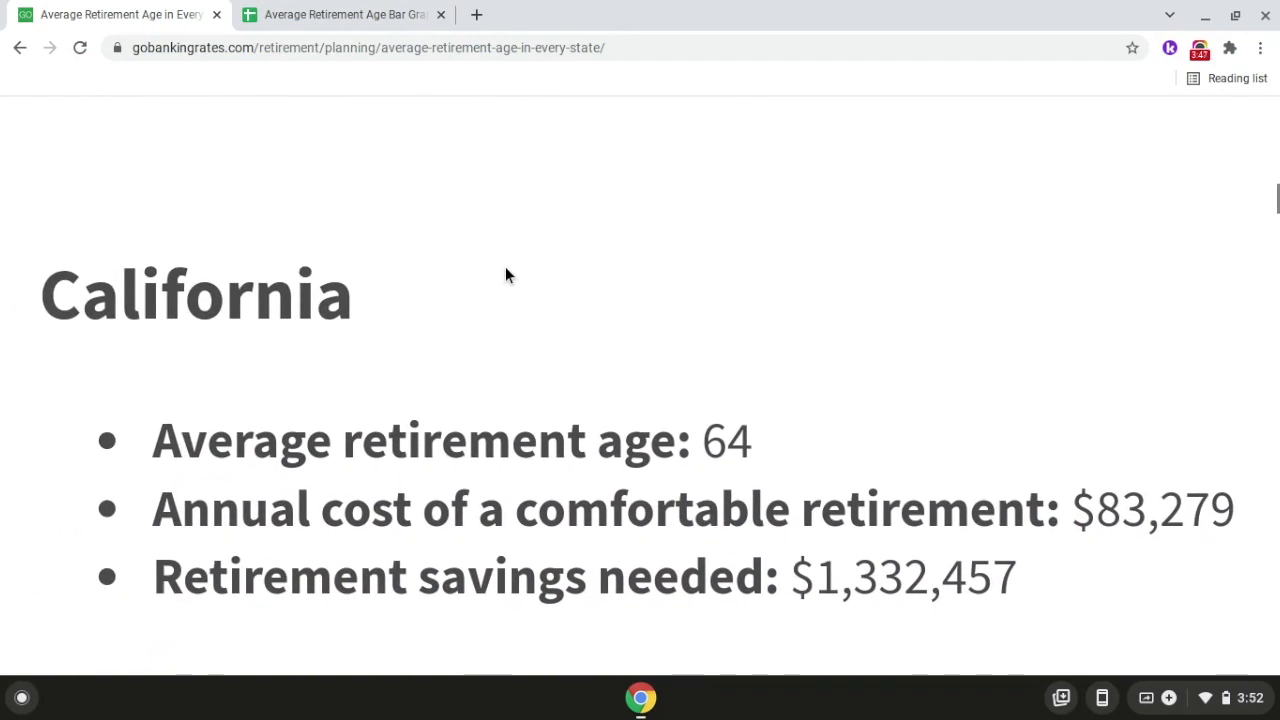
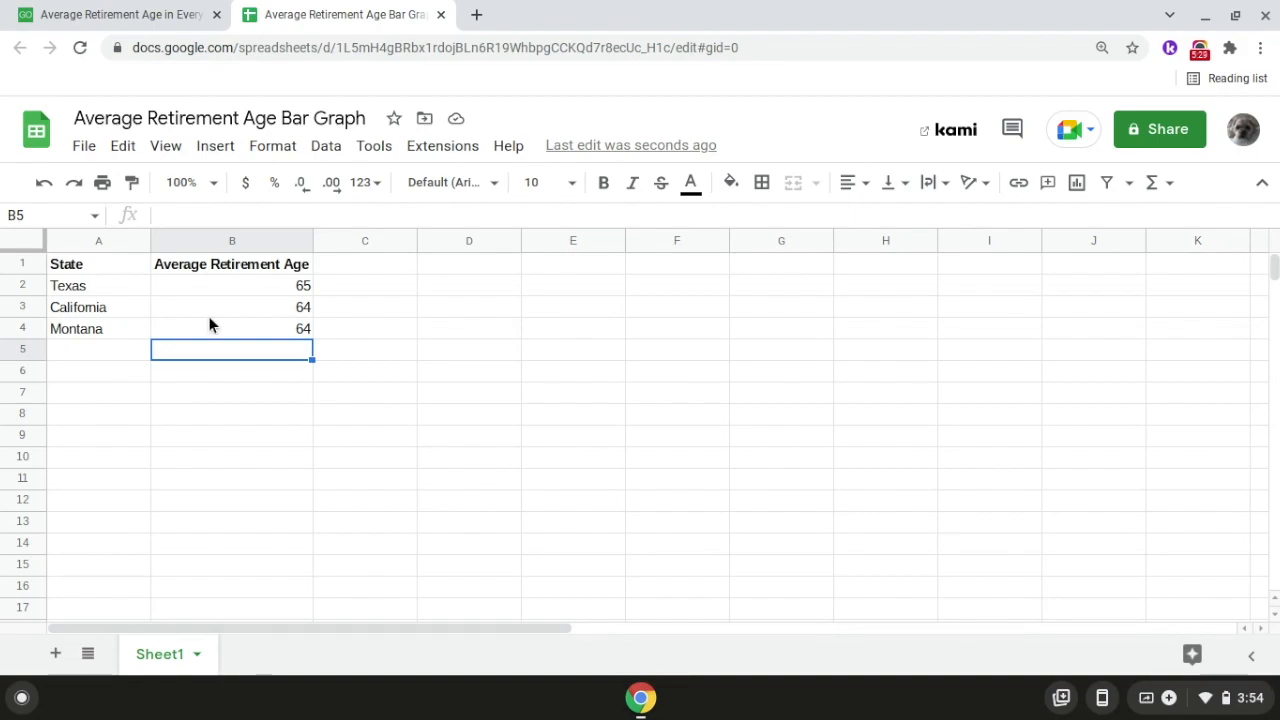
Look up New Mexico's average retirement age in the GOBankingRates article.
{"action": "left_click", "coordinate": [135, 30]}
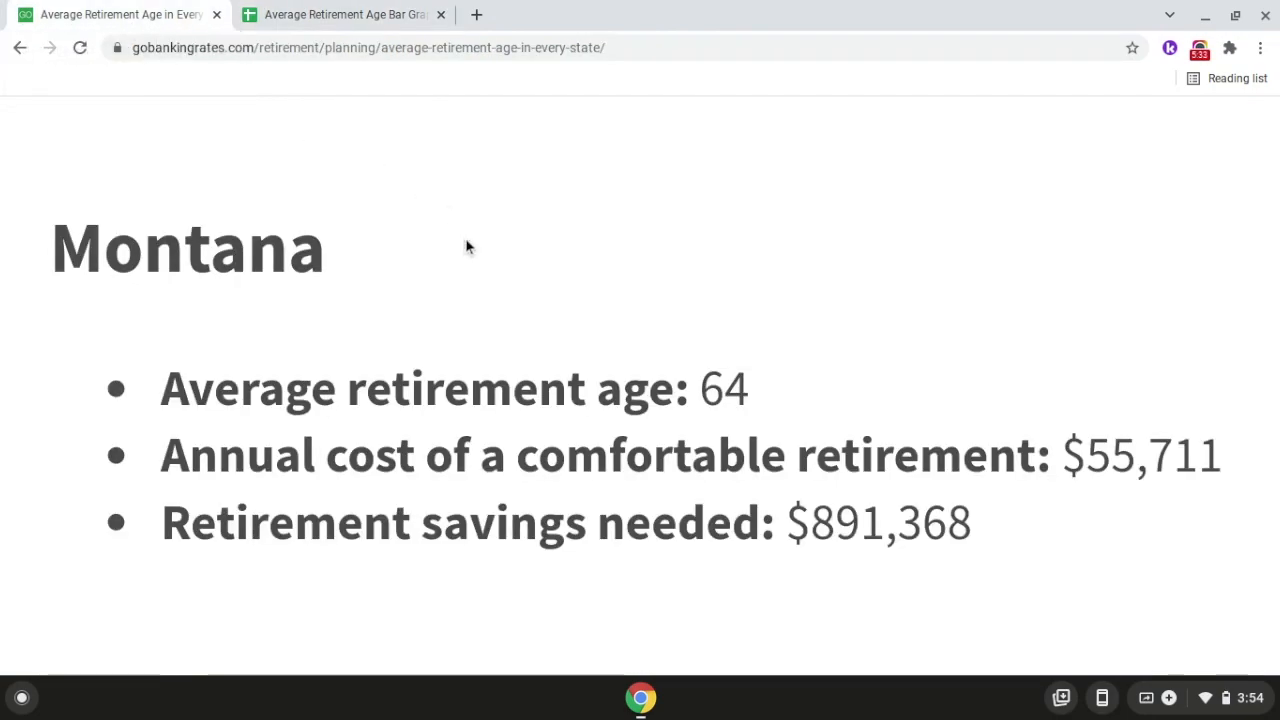
{"action": "scroll", "coordinate": [466, 241], "scroll_direction": "down", "scroll_amount": 5}
{"action": "scroll", "coordinate": [288, 300], "scroll_direction": "down", "scroll_amount": 8}
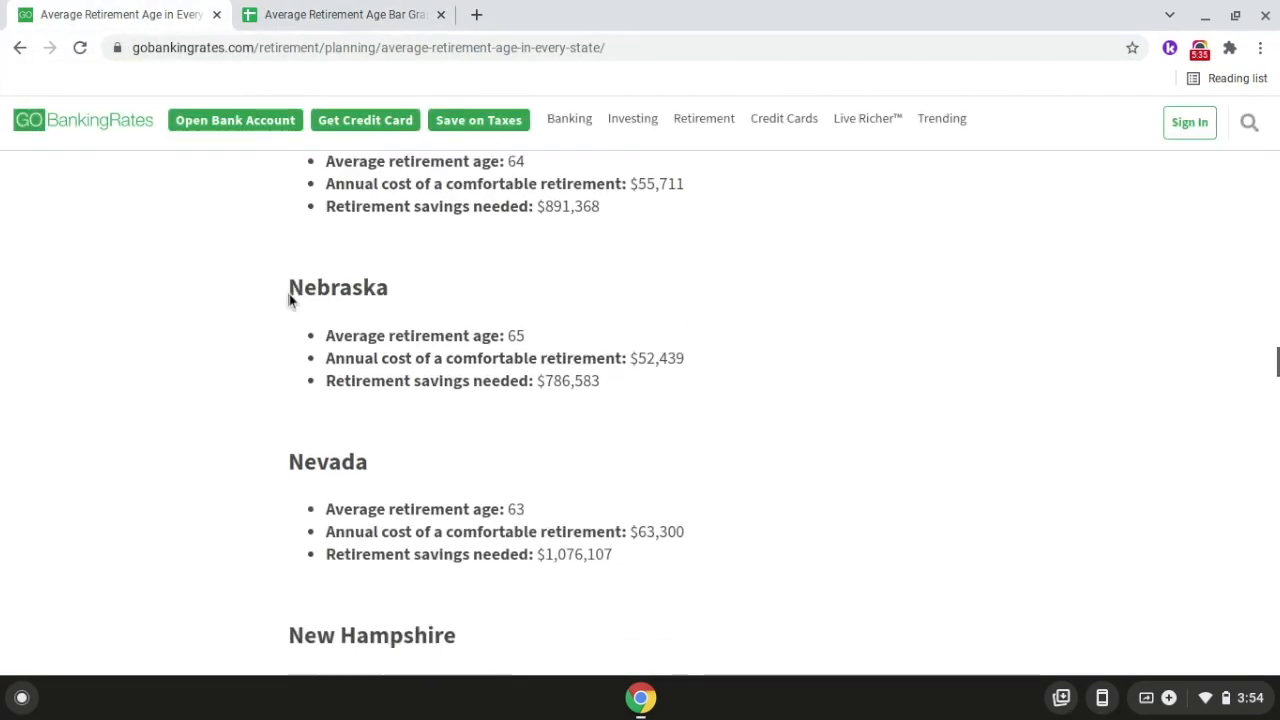
{"action": "scroll", "coordinate": [288, 300], "scroll_direction": "down", "scroll_amount": 3}
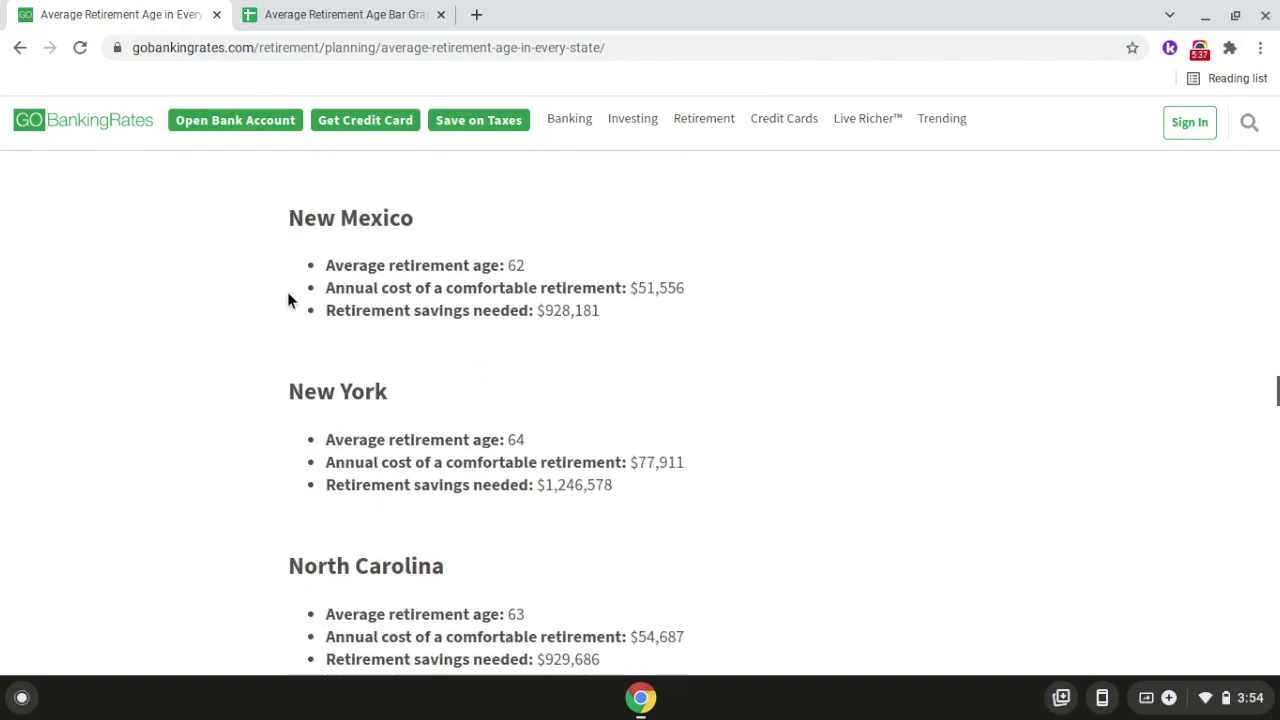
{"action": "scroll", "coordinate": [415, 235], "scroll_direction": "up", "scroll_amount": 3}
{"action": "scroll", "coordinate": [415, 235], "scroll_direction": "up", "scroll_amount": 5}
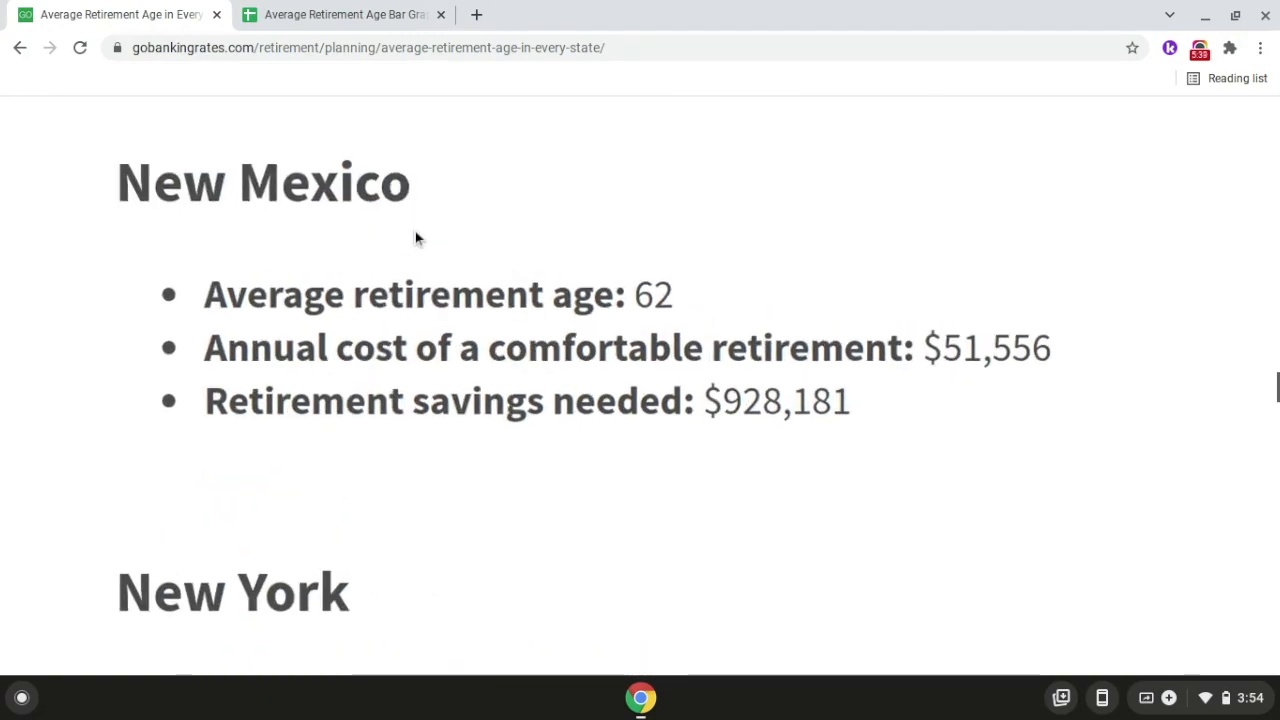
{"action": "scroll", "coordinate": [415, 230], "scroll_direction": "up", "scroll_amount": 1}
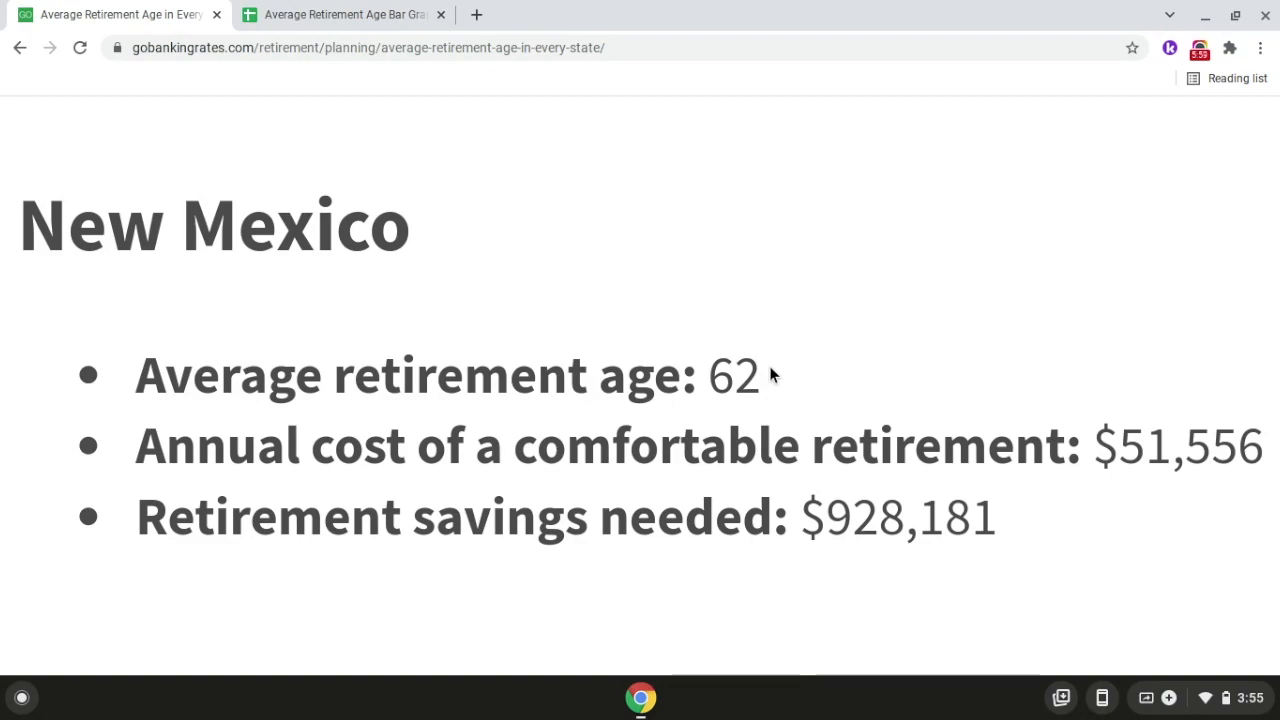
Add the next data row to the Average Retirement Age Bar Graph spreadsheet, with New Mexico in A5 and 62 in B5.
{"action": "left_click", "coordinate": [344, 12]}
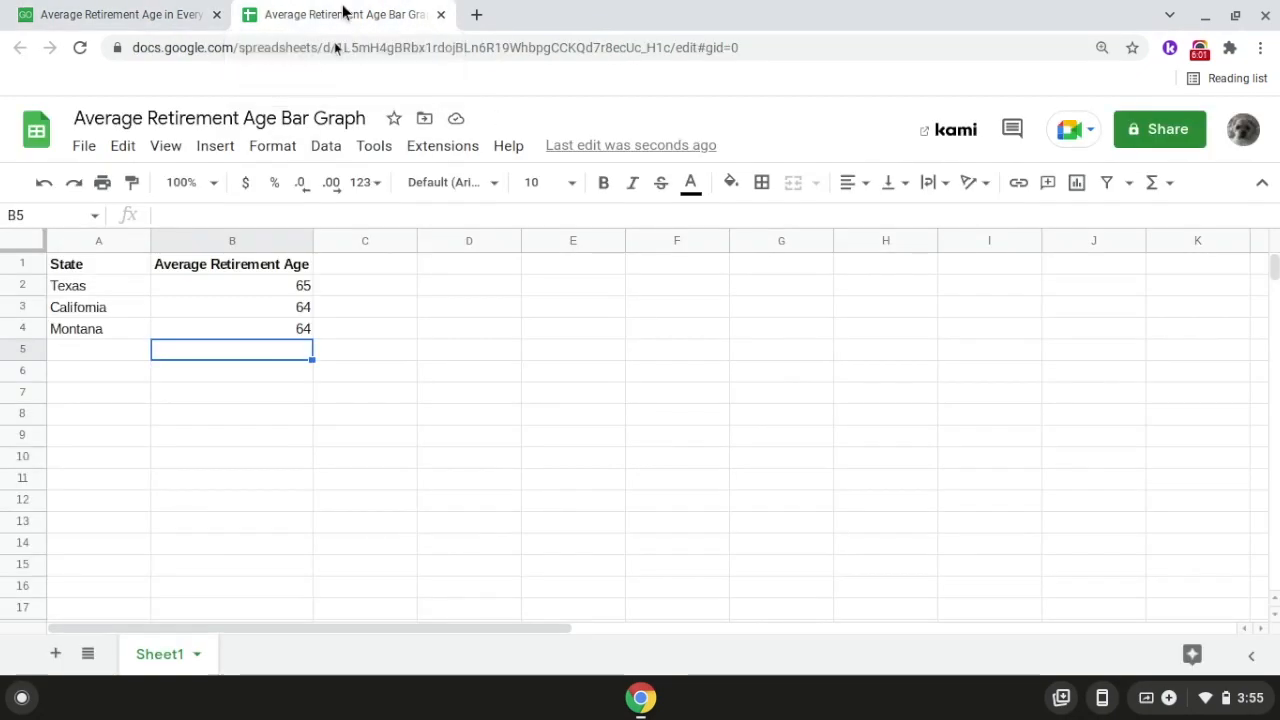
{"action": "left_click", "coordinate": [131, 347]}
{"action": "double_click", "coordinate": [124, 349]}
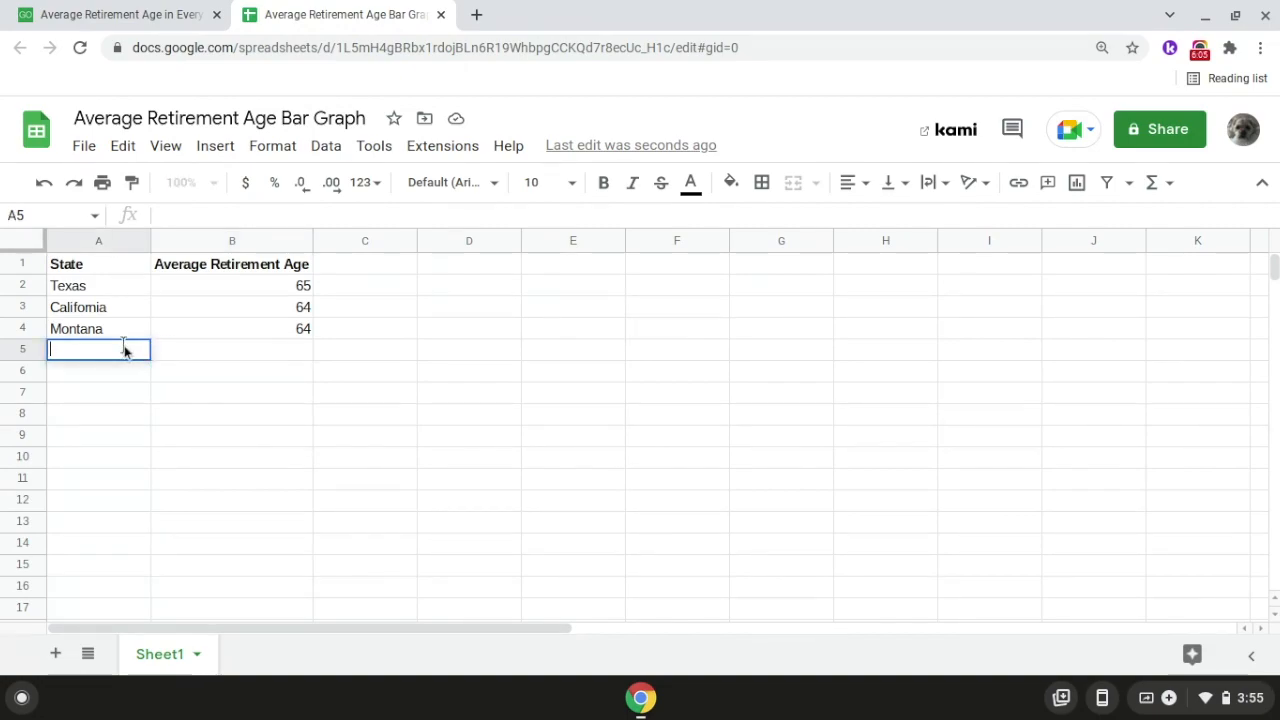
{"action": "type", "text": "New M"}
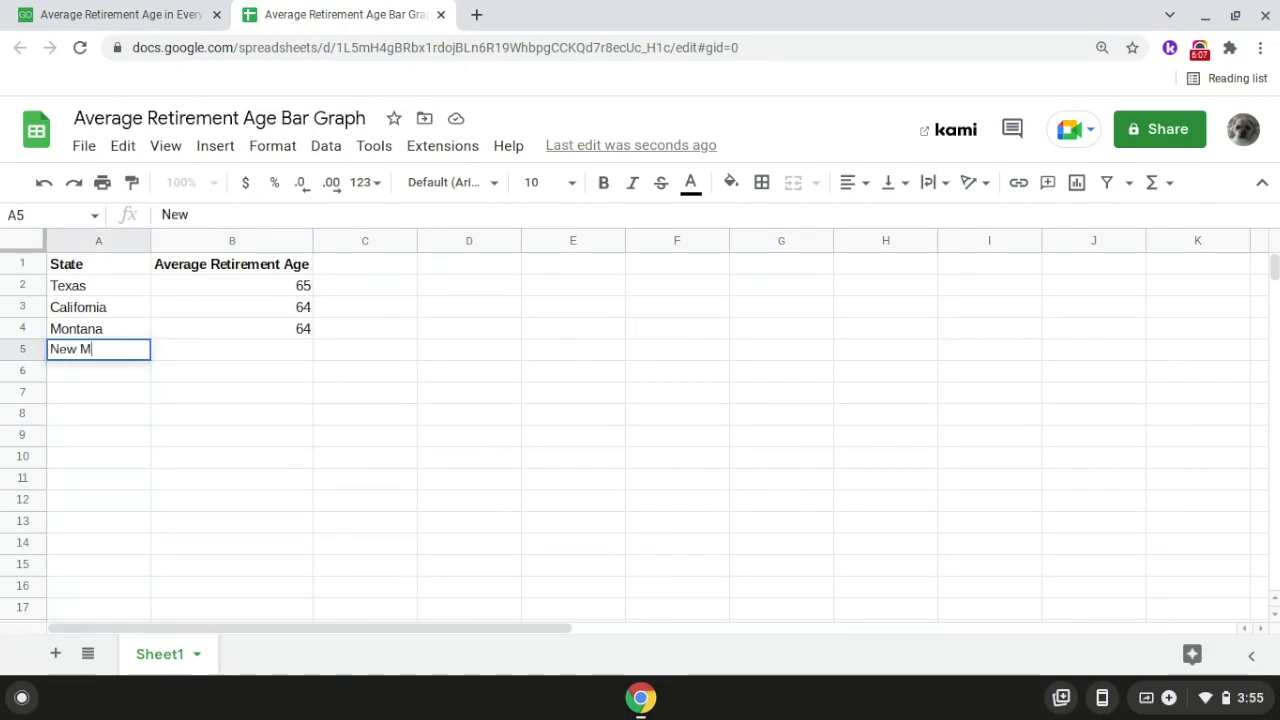
{"action": "type", "text": "exico"}
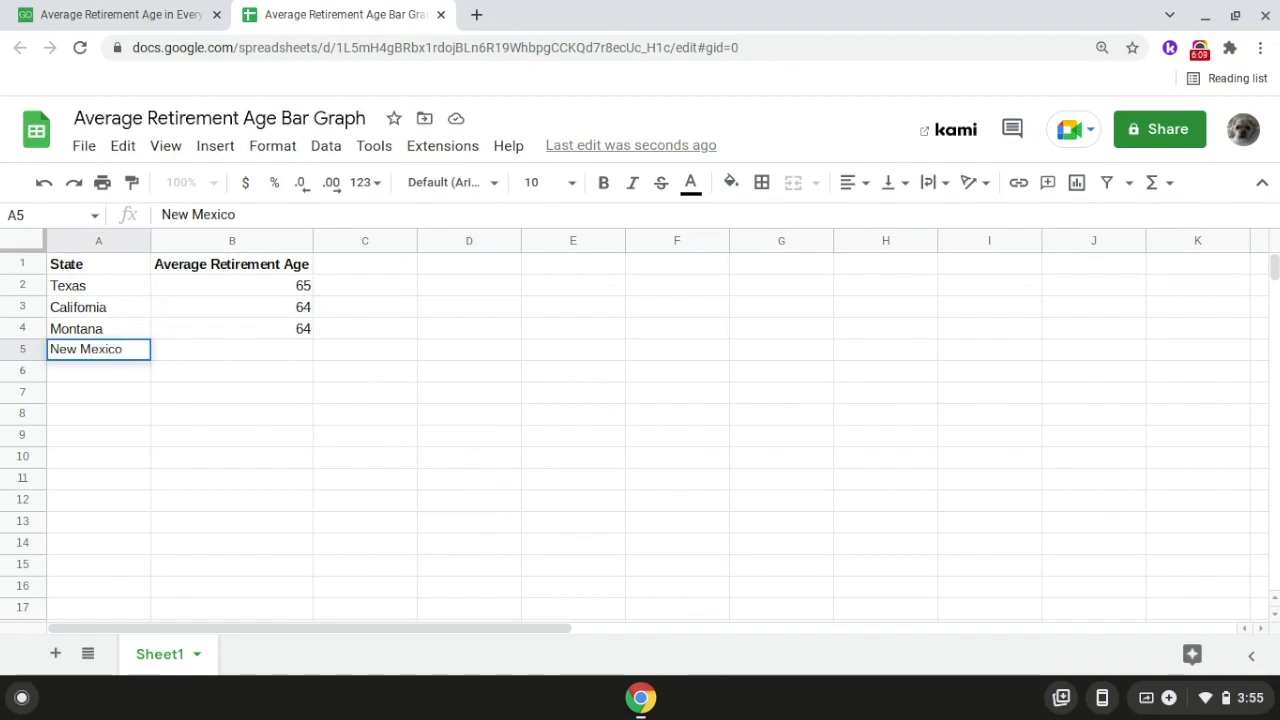
{"action": "key", "text": "Return"}
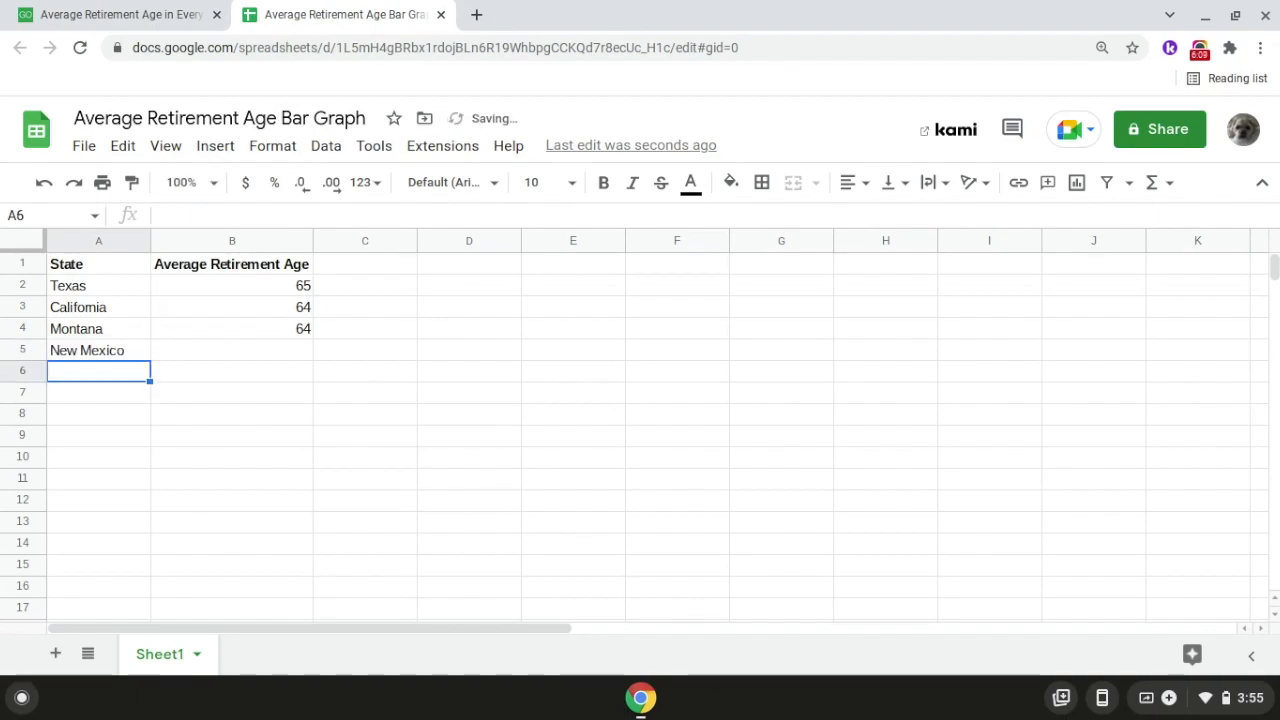
{"action": "left_click", "coordinate": [208, 355]}
{"action": "type", "text": "62"}
{"action": "key", "text": "Return"}
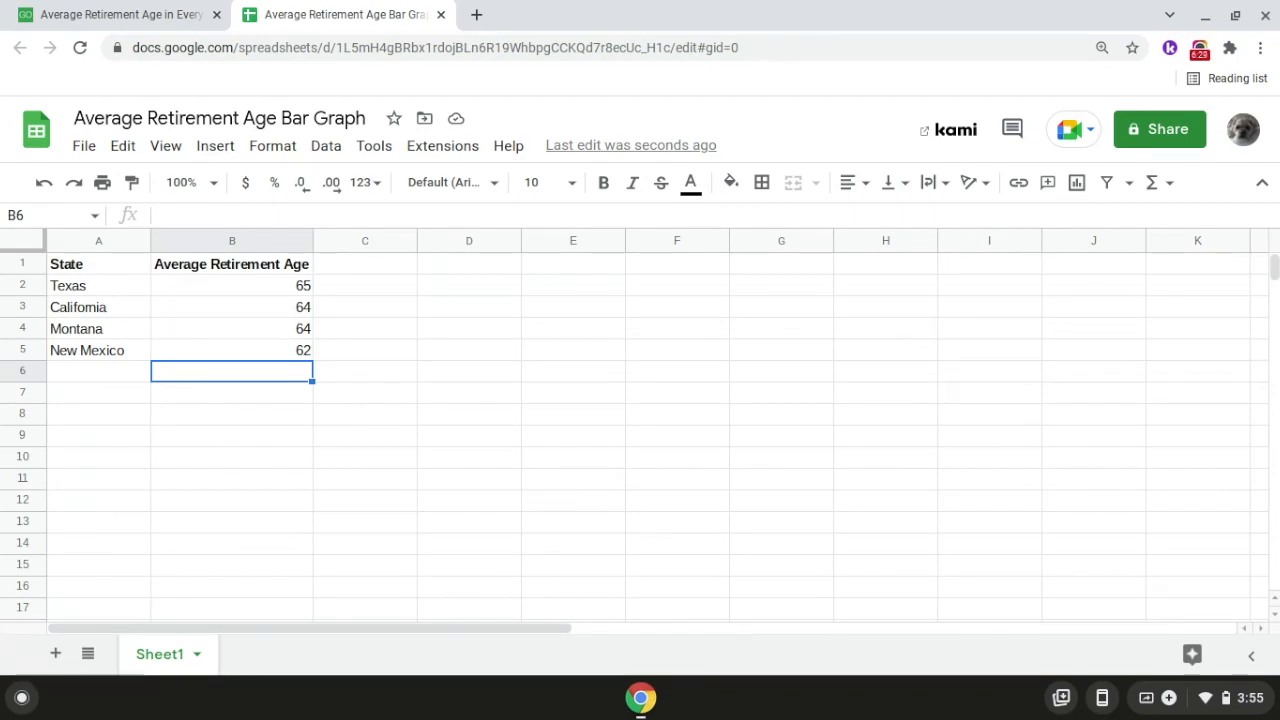
Find Arizona's average retirement age in the GOBankingRates article.
{"action": "left_click", "coordinate": [108, 29]}
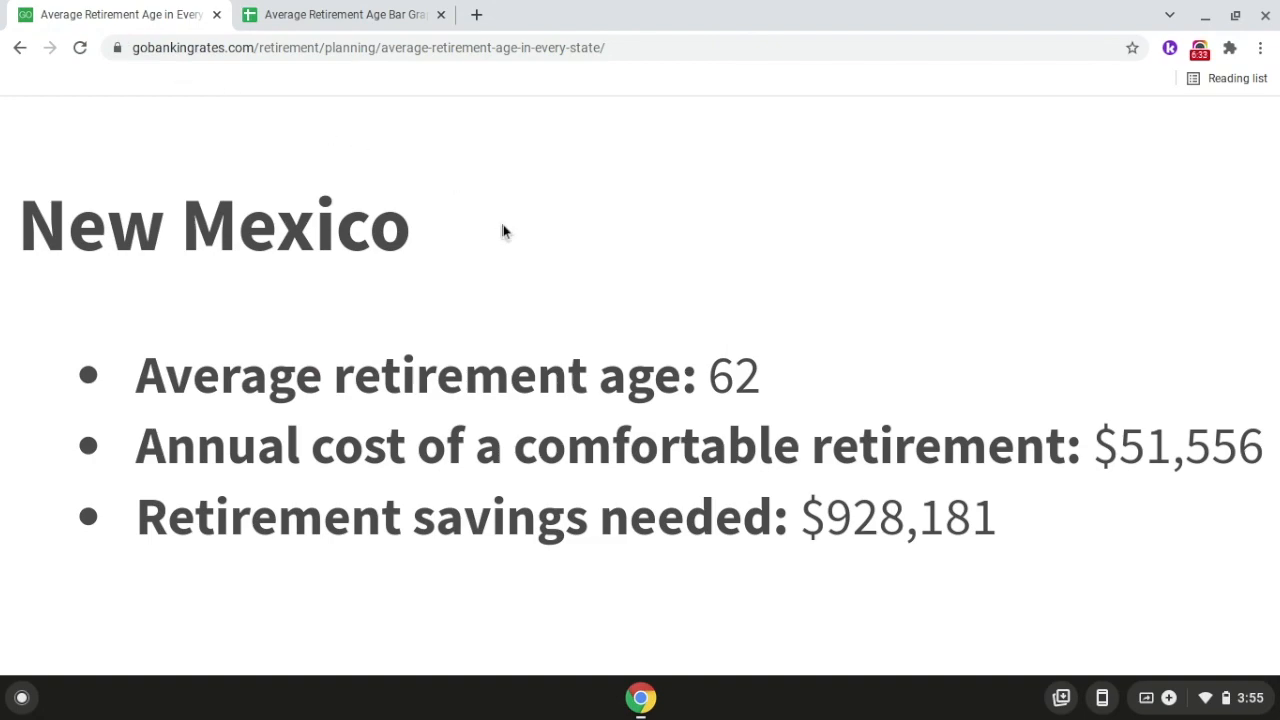
{"action": "scroll", "coordinate": [503, 231], "scroll_direction": "down", "scroll_amount": 5}
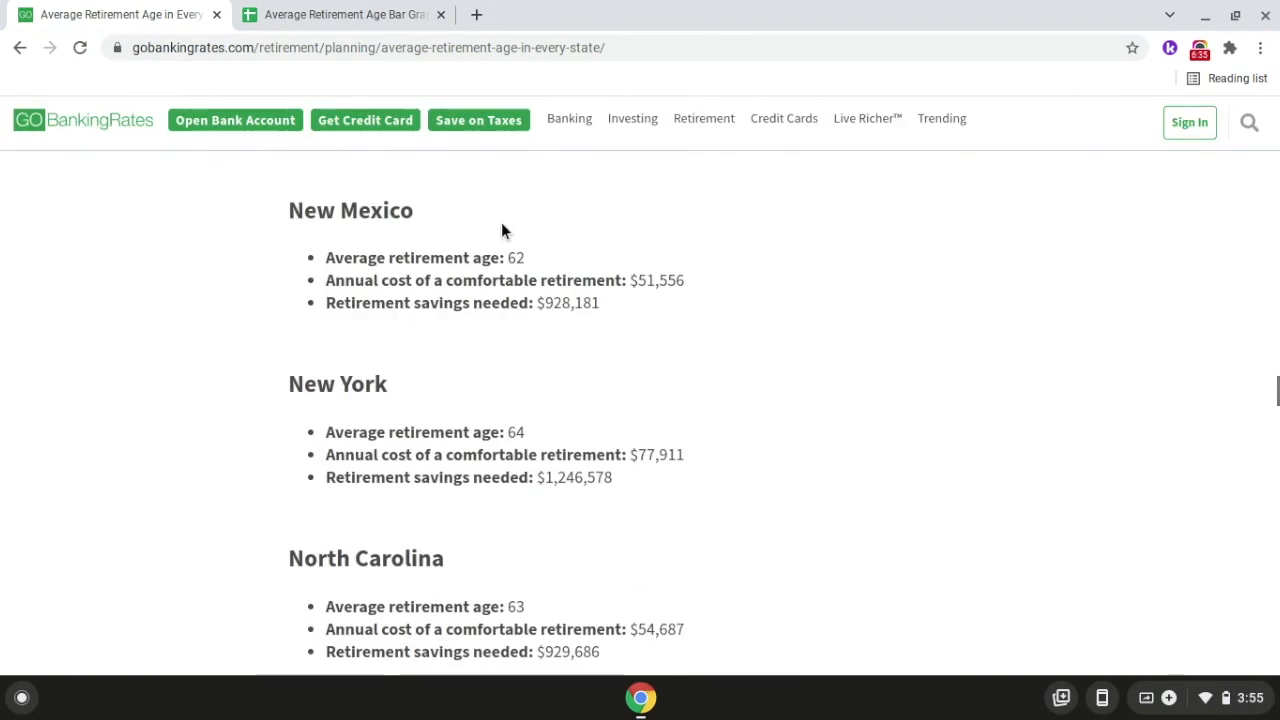
{"action": "scroll", "coordinate": [502, 230], "scroll_direction": "up", "scroll_amount": 3}
{"action": "scroll", "coordinate": [501, 222], "scroll_direction": "up", "scroll_amount": 15}
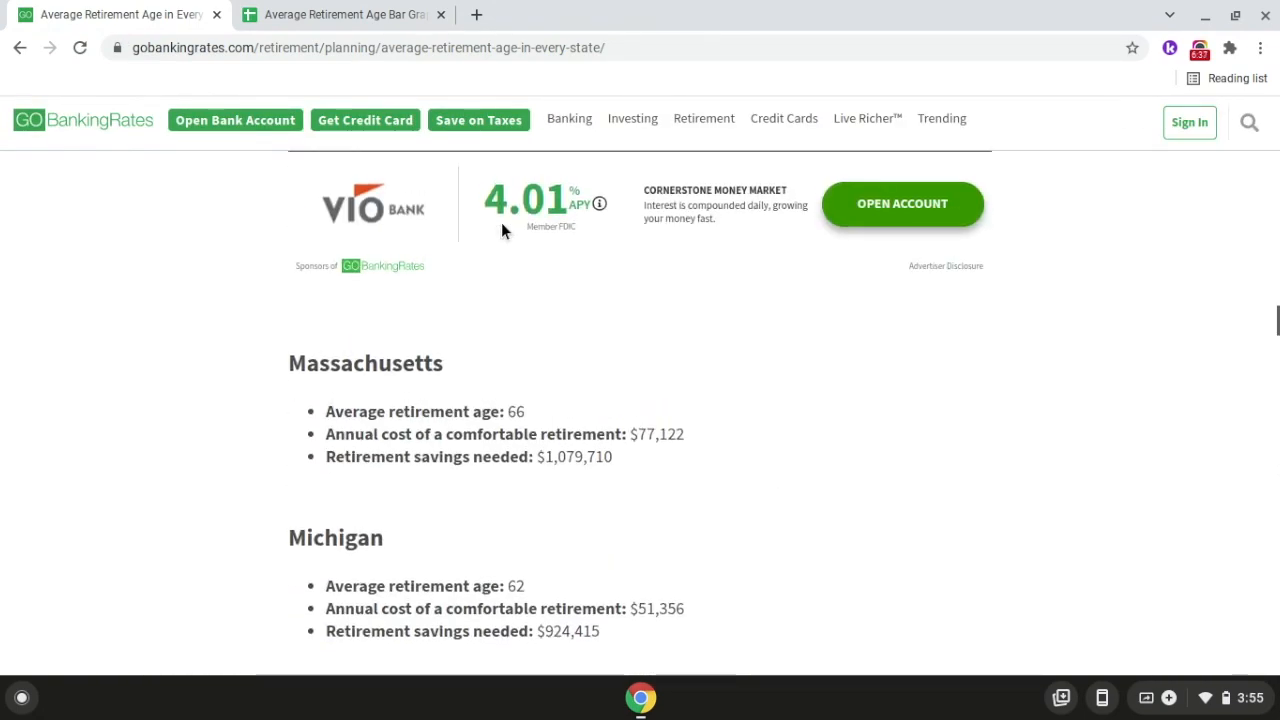
{"action": "scroll", "coordinate": [501, 222], "scroll_direction": "up", "scroll_amount": 20}
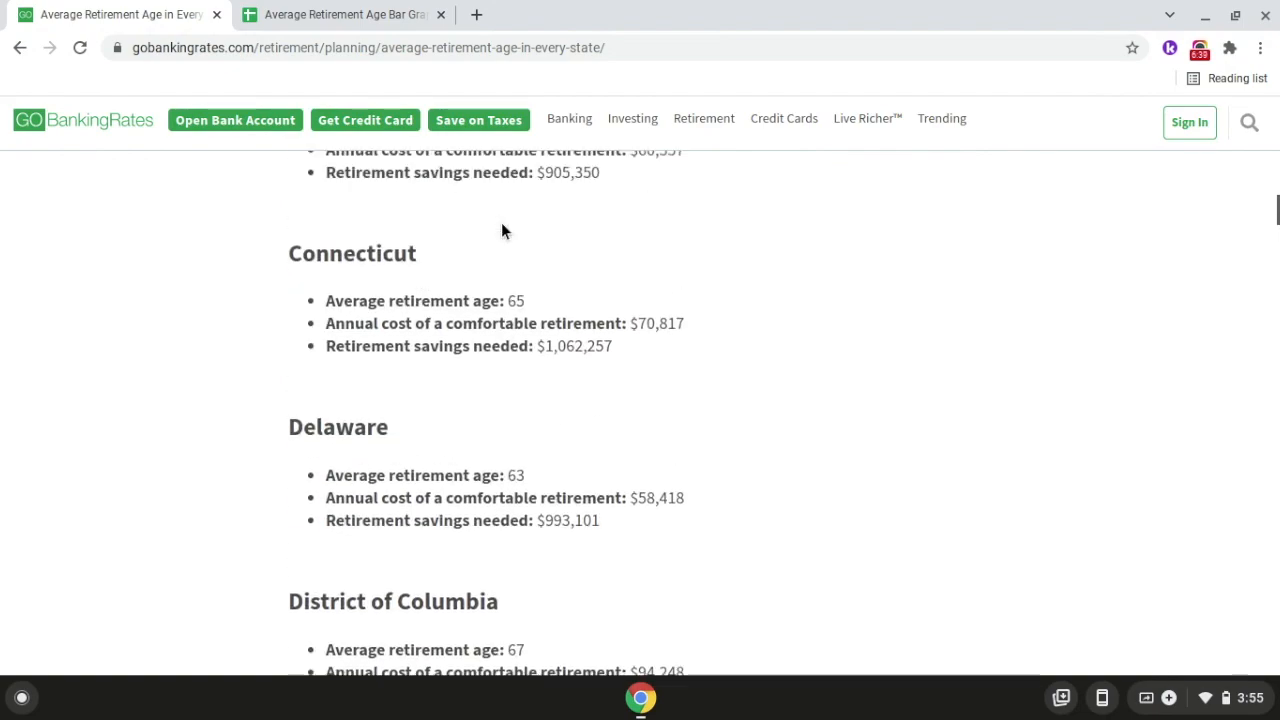
{"action": "scroll", "coordinate": [501, 222], "scroll_direction": "up", "scroll_amount": 6}
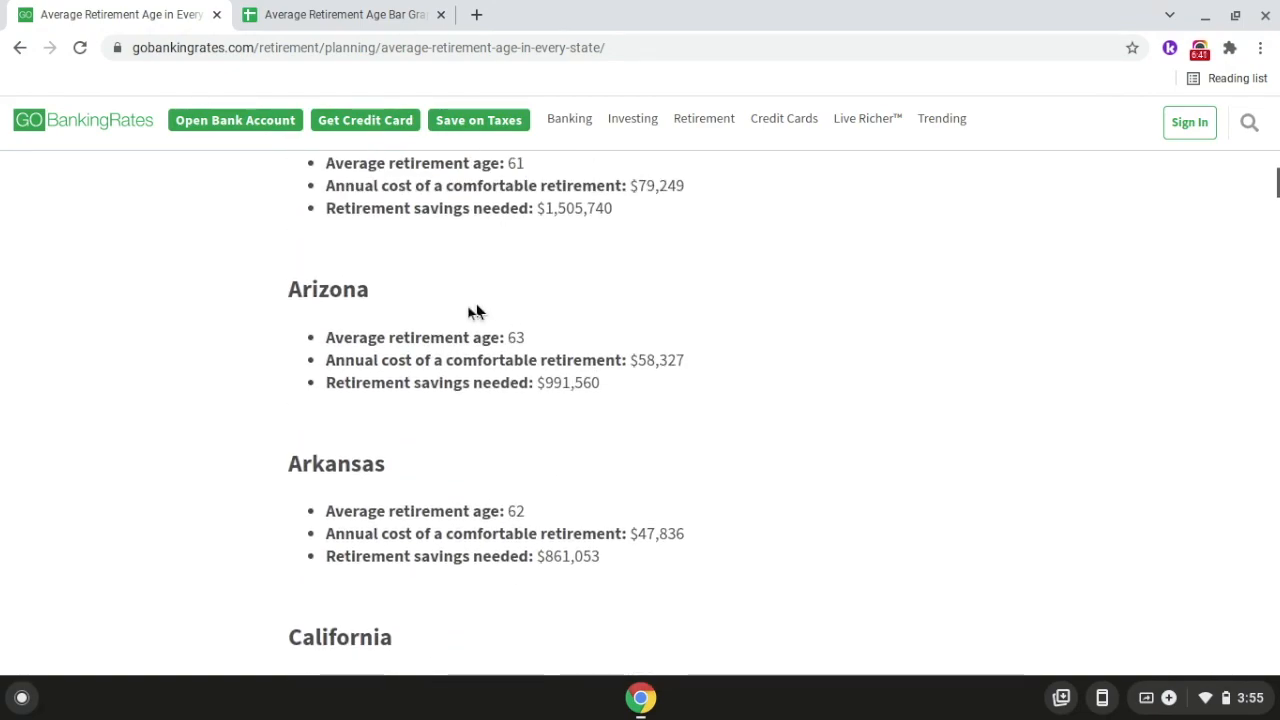
{"action": "scroll", "coordinate": [409, 327], "scroll_direction": "up", "scroll_amount": 5, "text": "ctrl"}
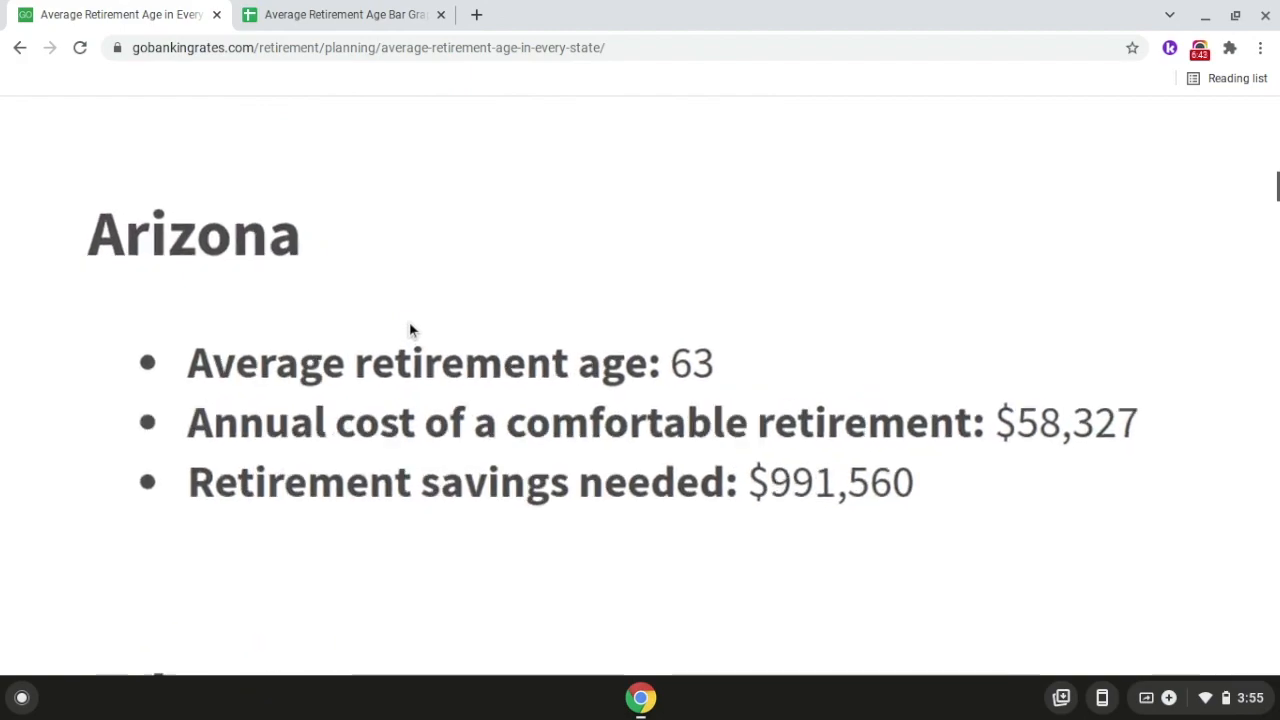
{"action": "scroll", "coordinate": [409, 329], "scroll_direction": "up", "scroll_amount": 1, "text": "ctrl"}
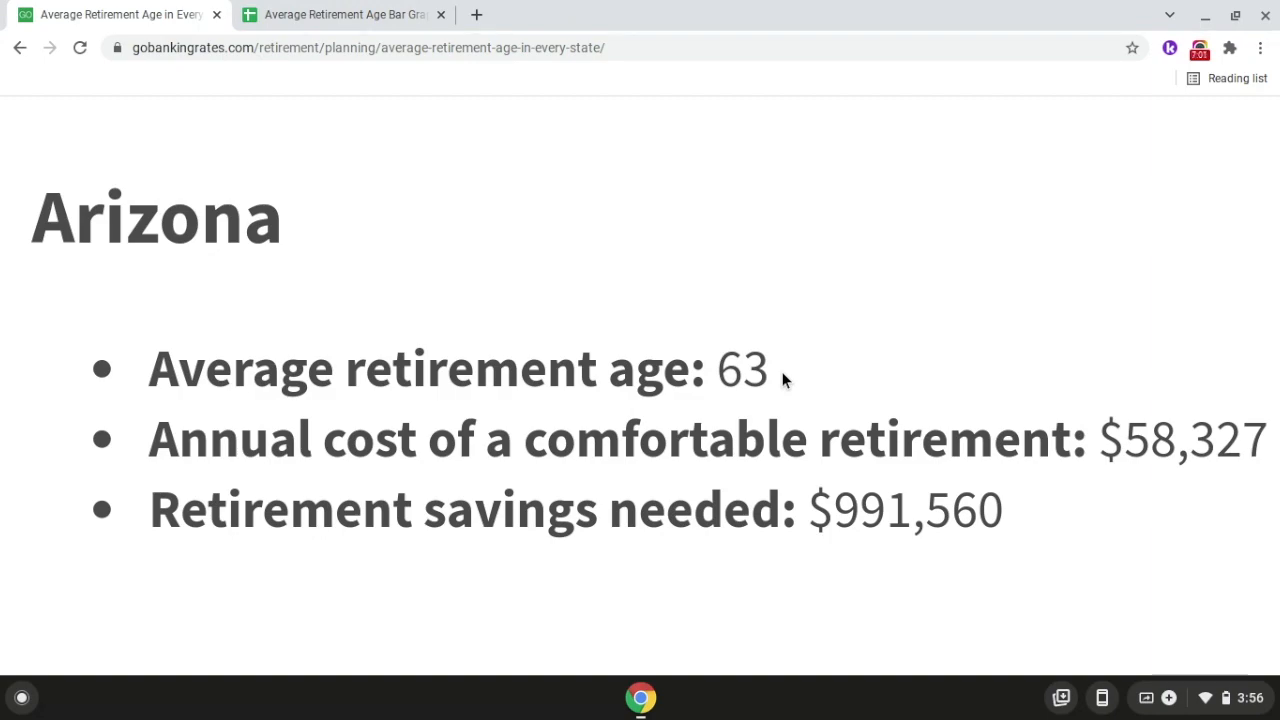
Add the fifth state to the spreadsheet table, with Arizona in A6 and 63 in B6.
{"action": "left_click", "coordinate": [338, 6]}
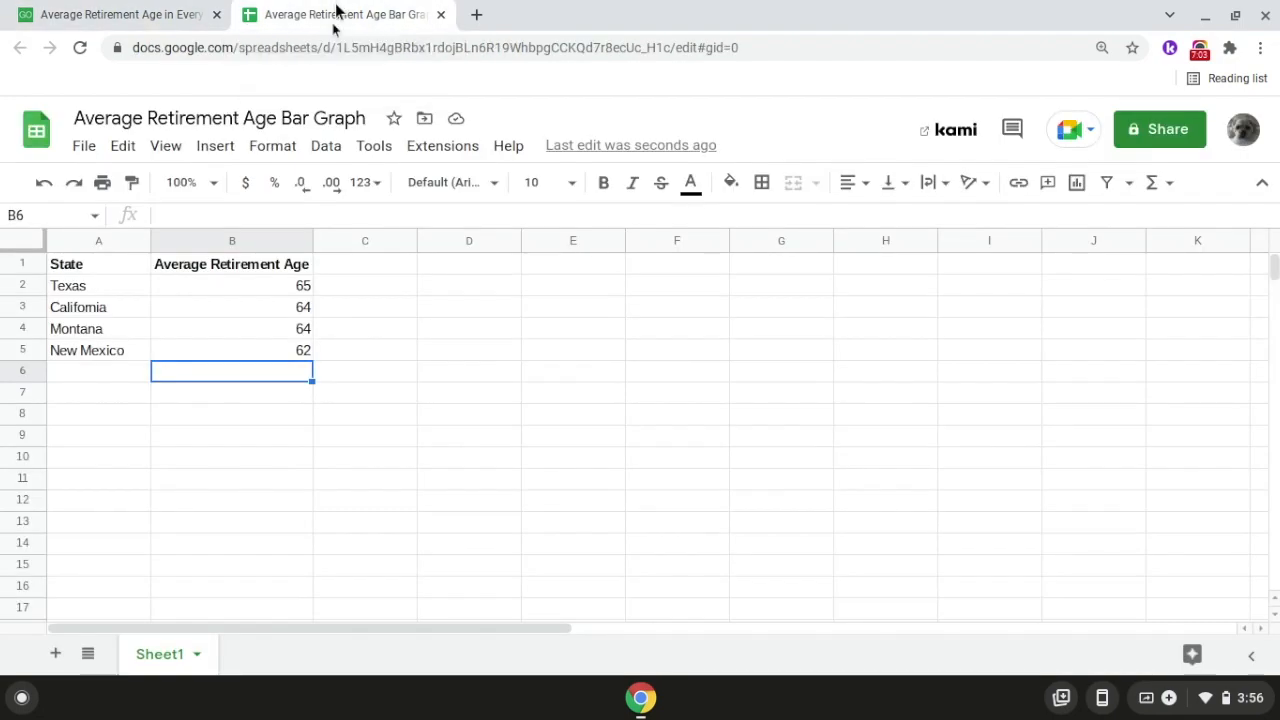
{"action": "double_click", "coordinate": [127, 371]}
{"action": "type", "text": "Arizona"}
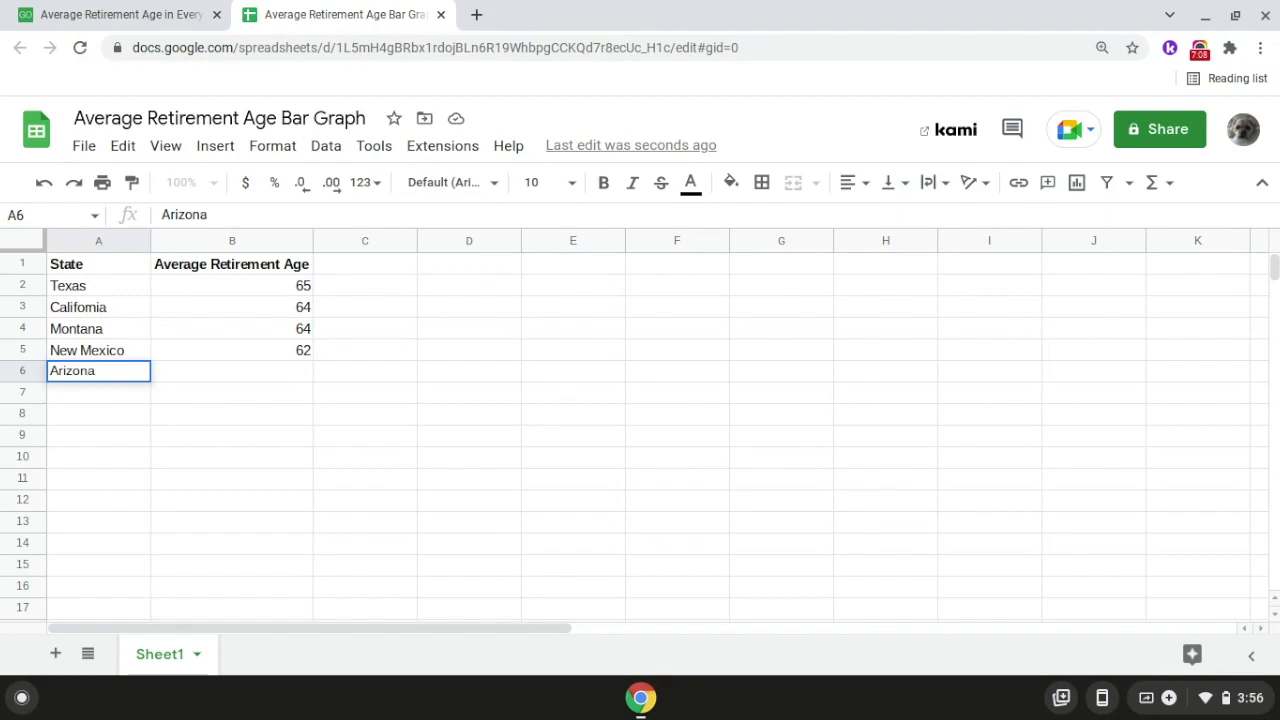
{"action": "key", "text": "Return"}
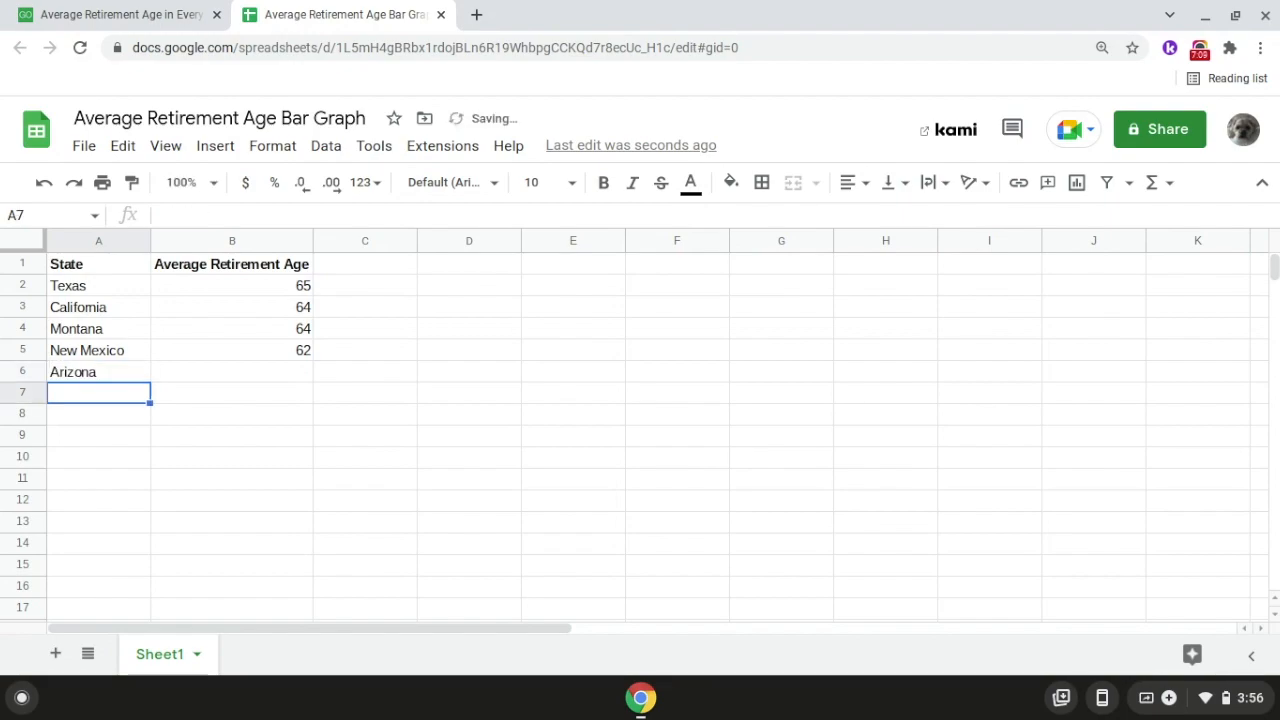
{"action": "left_click", "coordinate": [212, 372]}
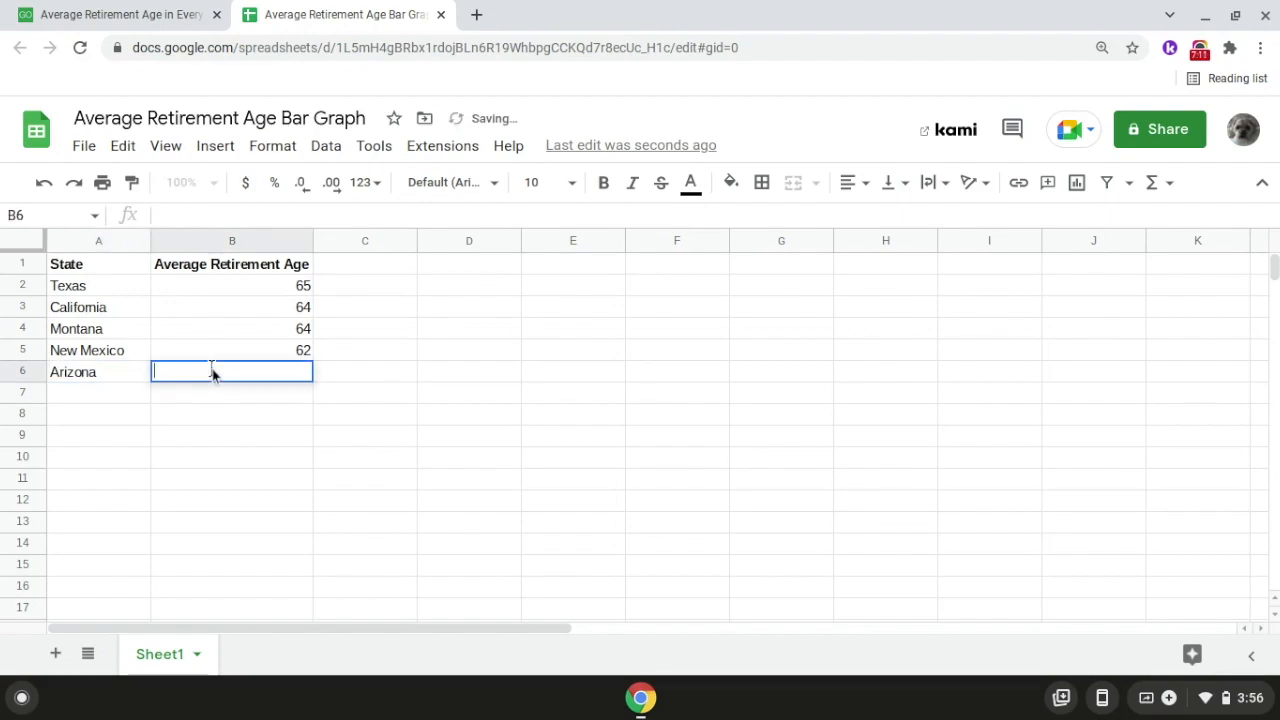
{"action": "type", "text": "63"}
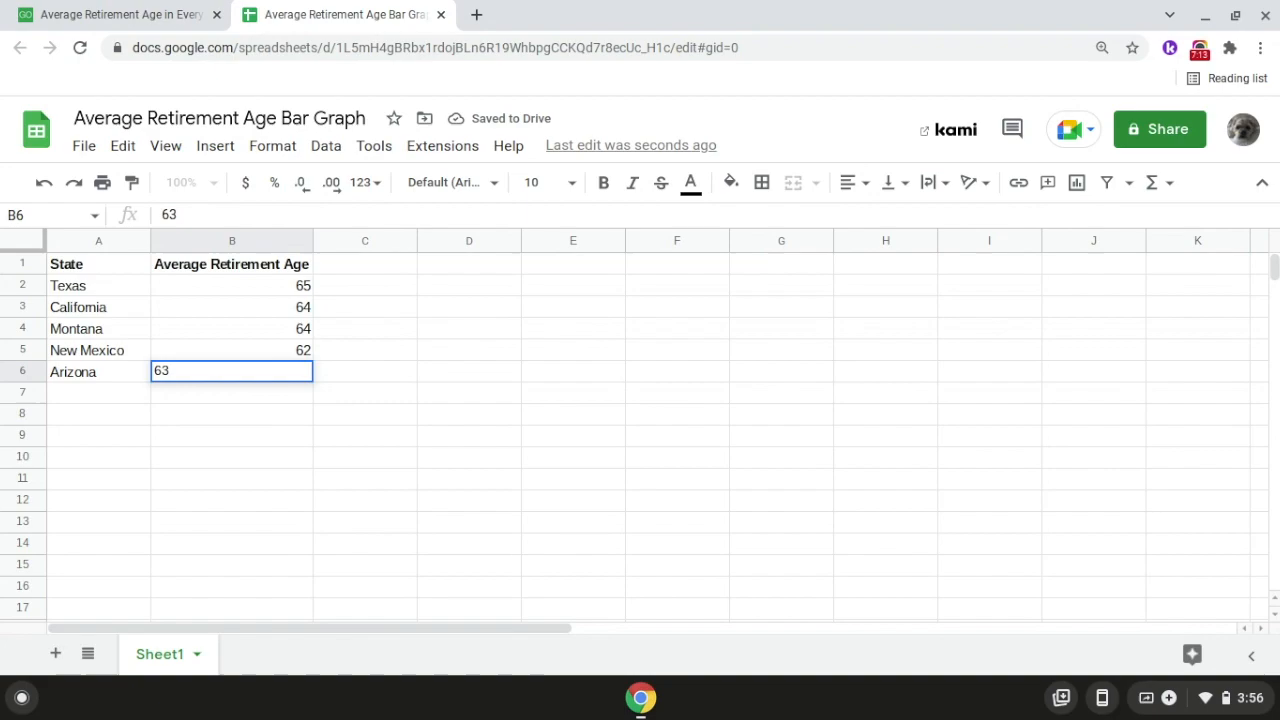
{"action": "key", "text": "Return"}
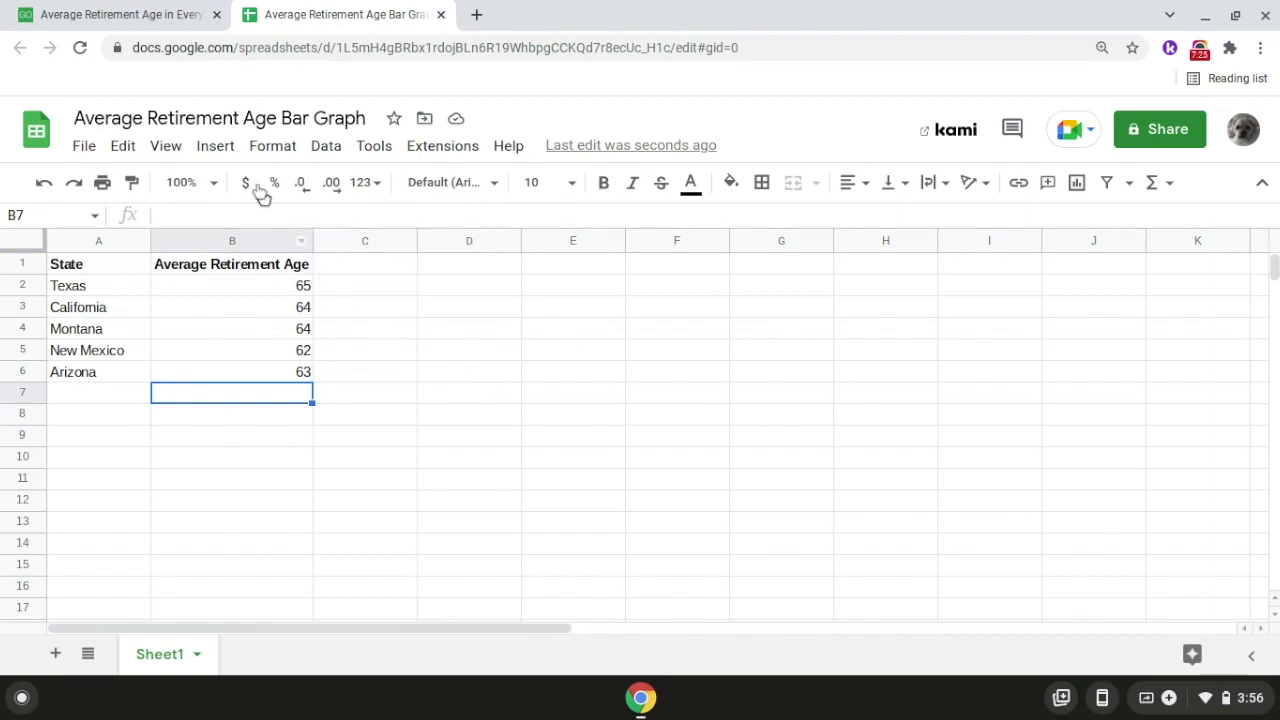
Insert a column chart of the state retirement ages and place it beside the data table, starting at column C.
{"action": "left_click", "coordinate": [216, 146]}
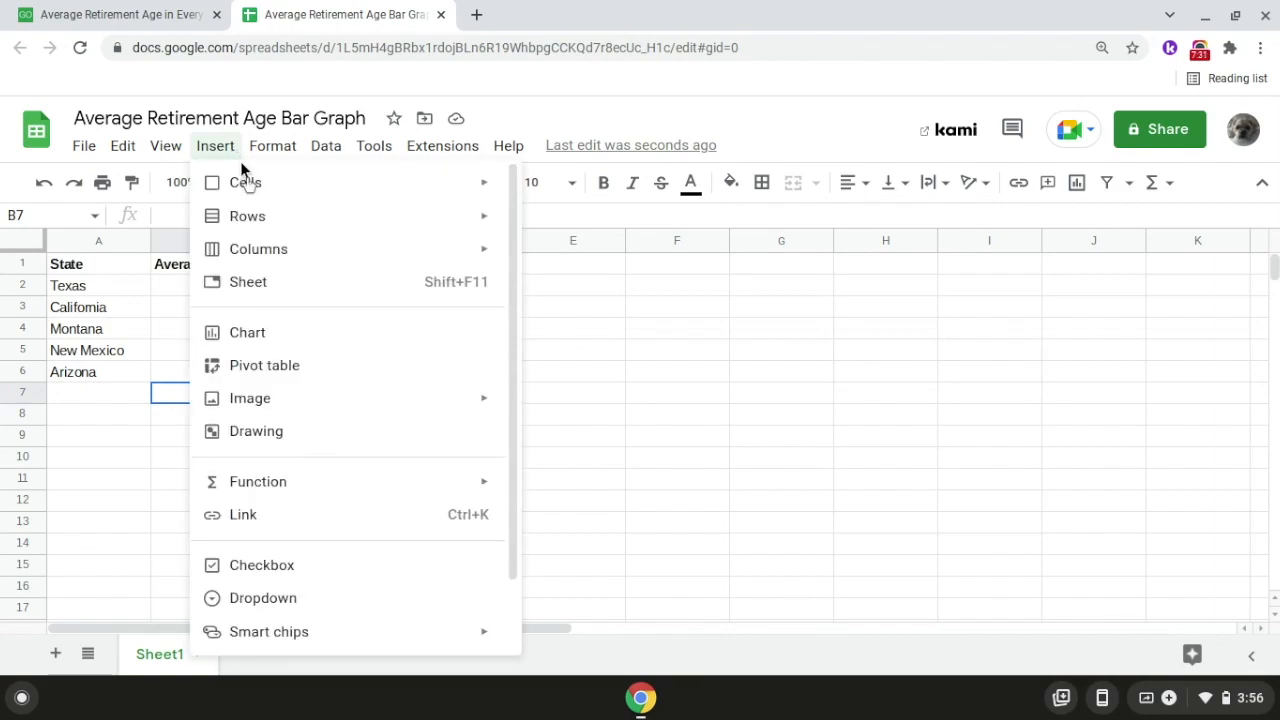
{"action": "left_click", "coordinate": [296, 336]}
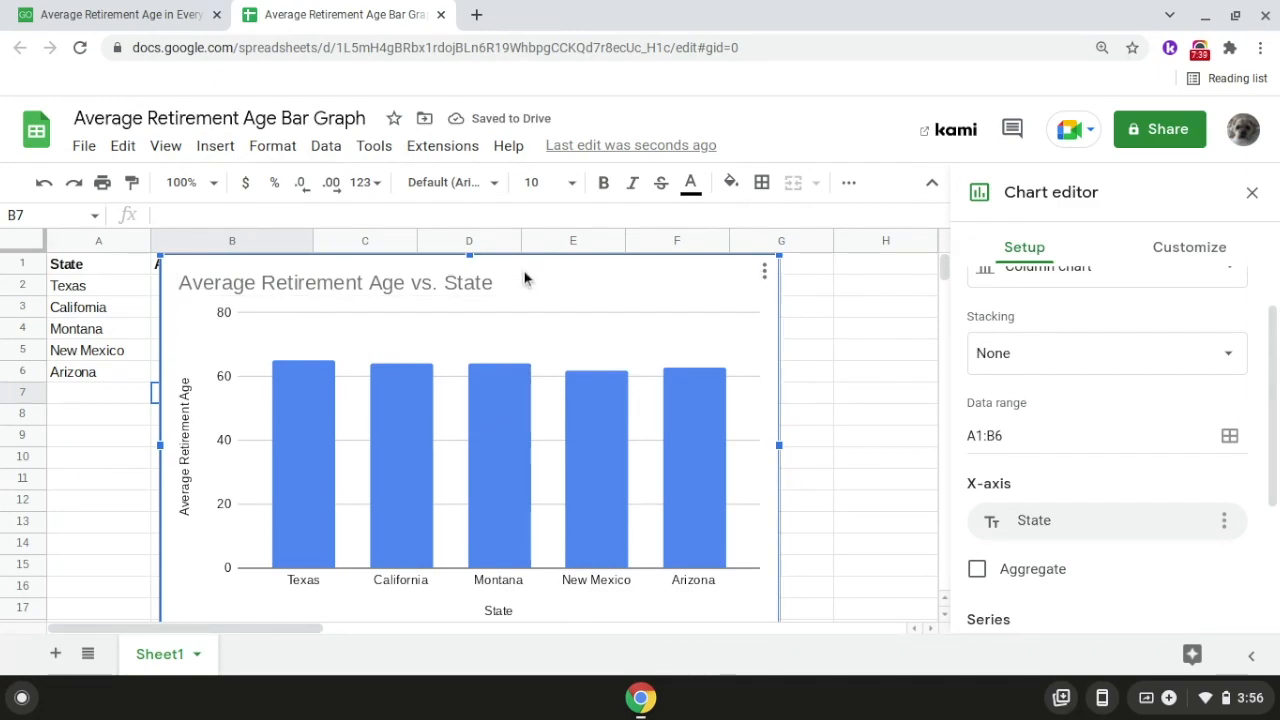
{"action": "left_click_drag", "start_coordinate": [597, 277], "coordinate": [784, 271]}
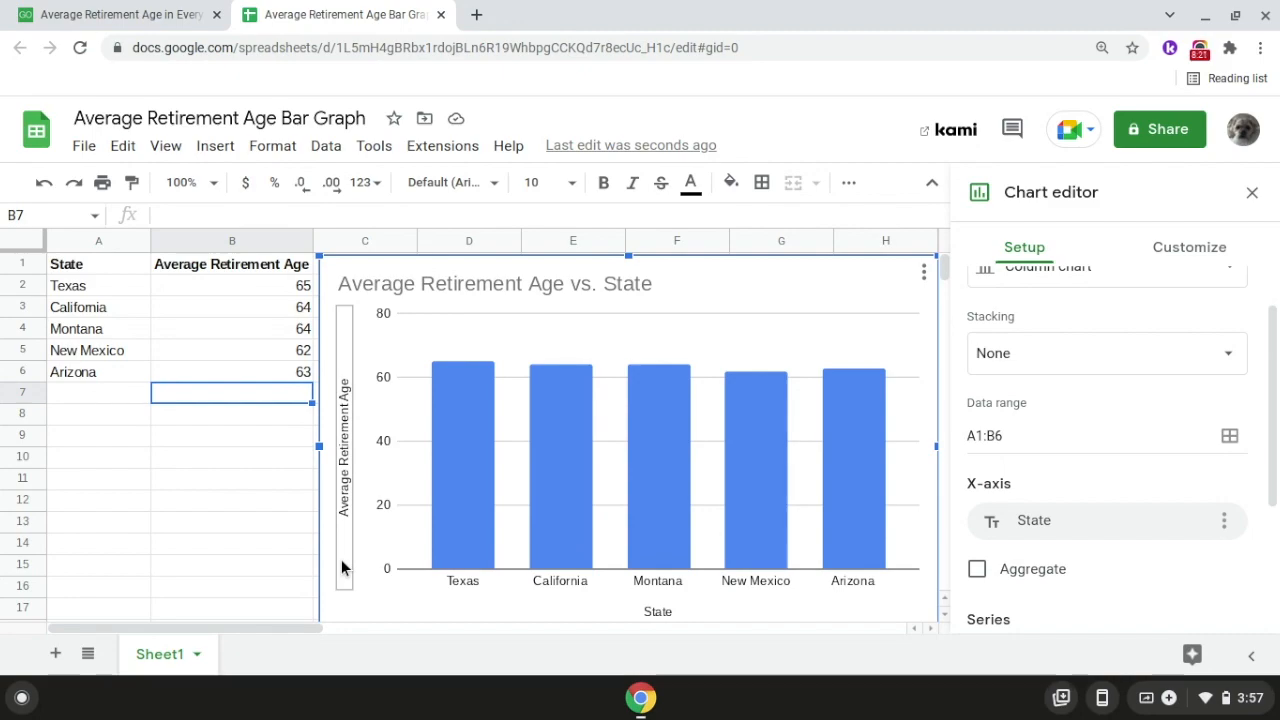
Change the chart title to "Average Retirement Age in the top 5 Biggest Continental U.S. States".
{"action": "double_click", "coordinate": [678, 288]}
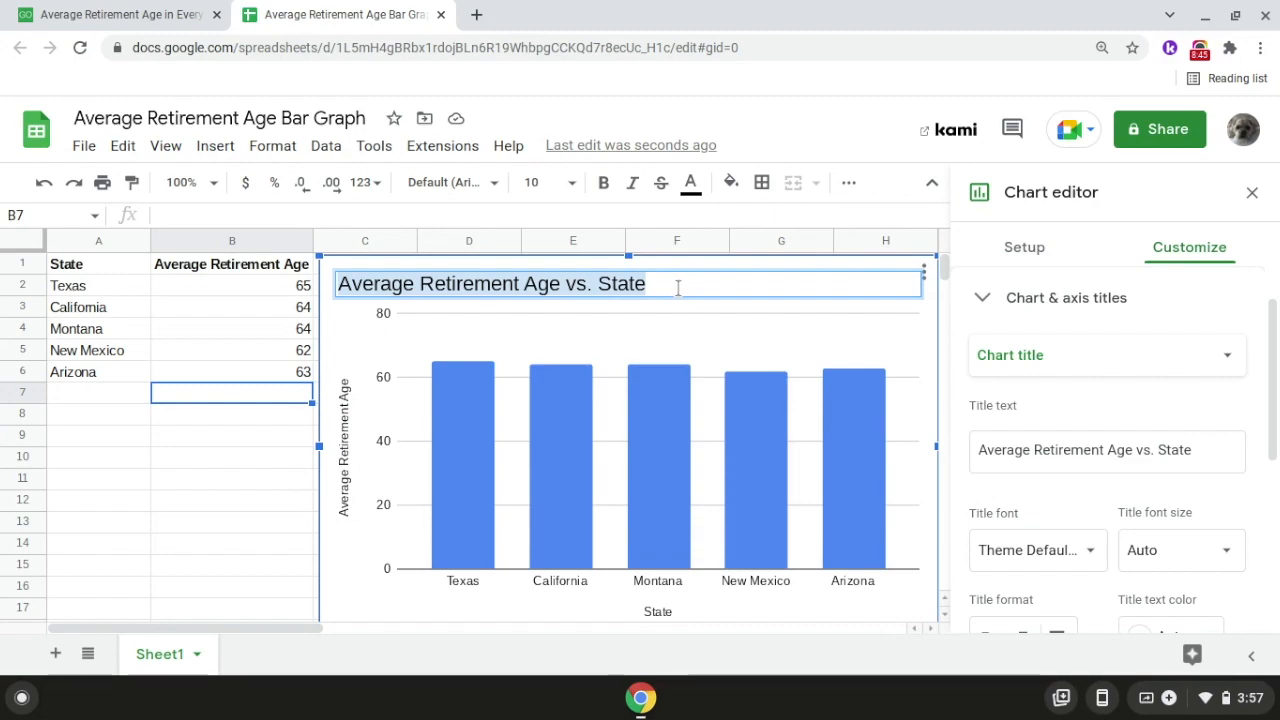
{"action": "key", "text": "Right"}
{"action": "key", "text": "BackSpace"}
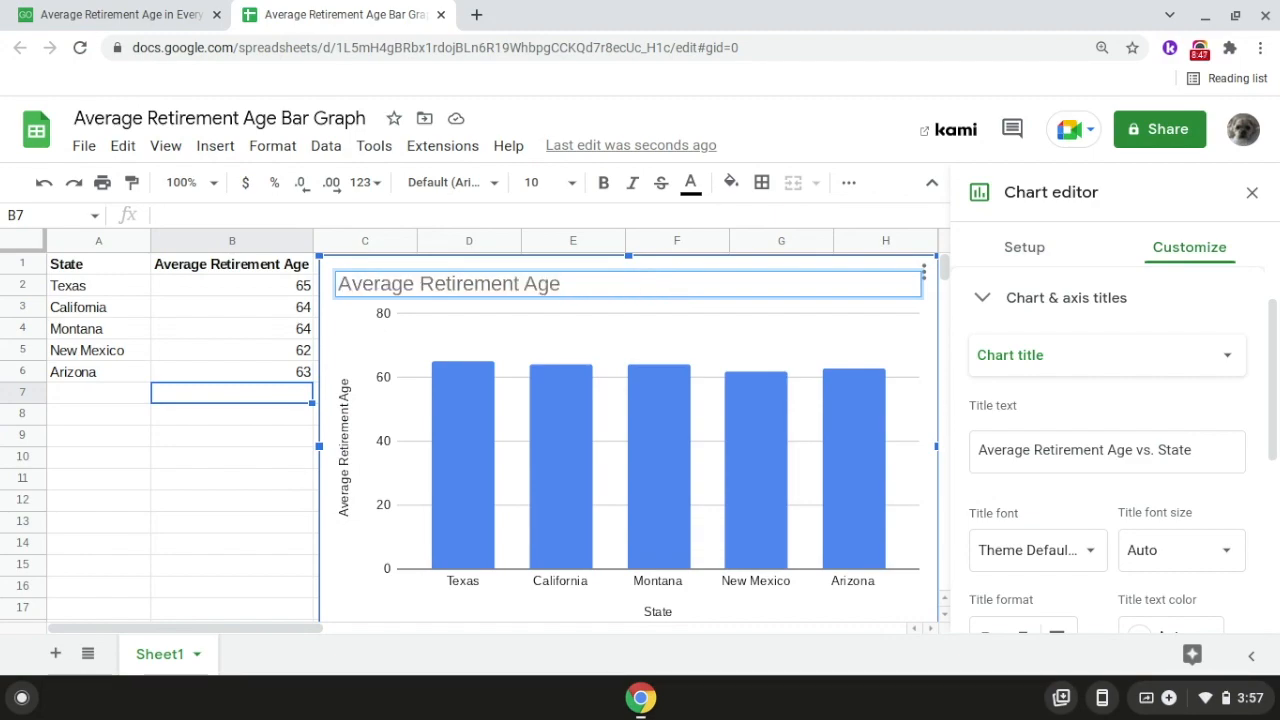
{"action": "type", "text": "in the top 5 Bi"}
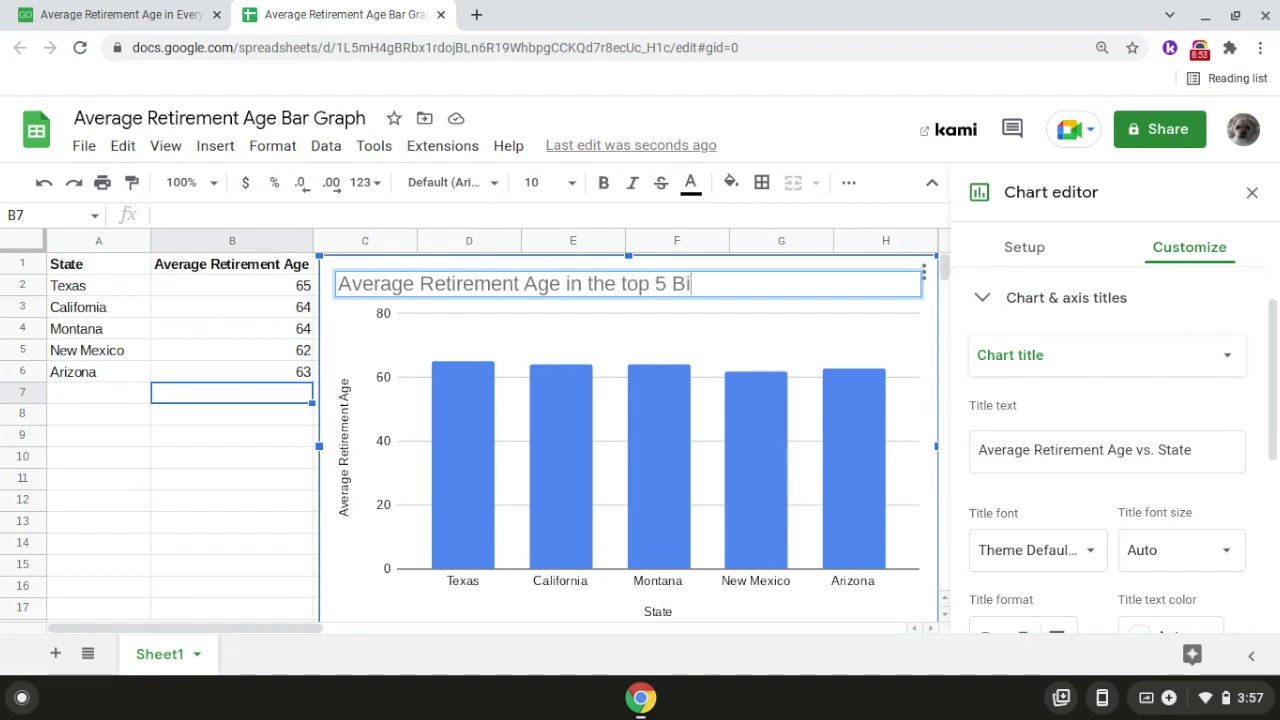
{"action": "type", "text": "ggest C"}
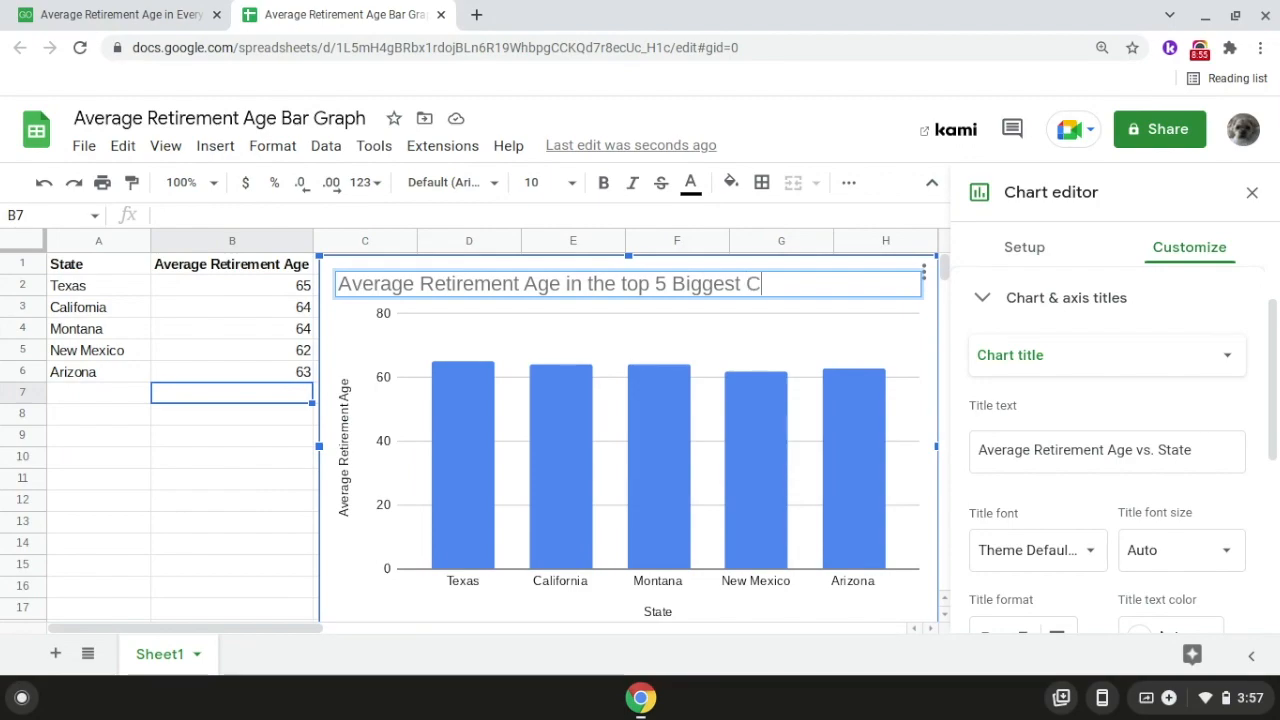
{"action": "type", "text": "ontinent"}
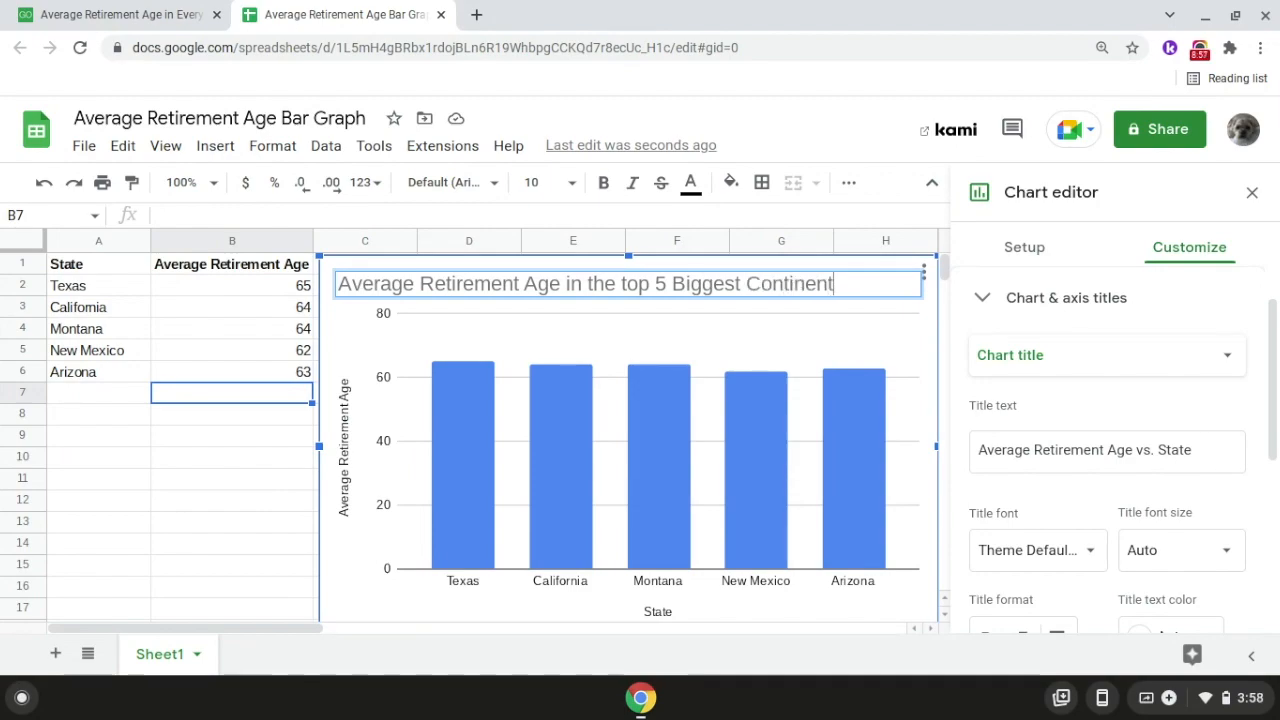
{"action": "type", "text": "al U.S. States"}
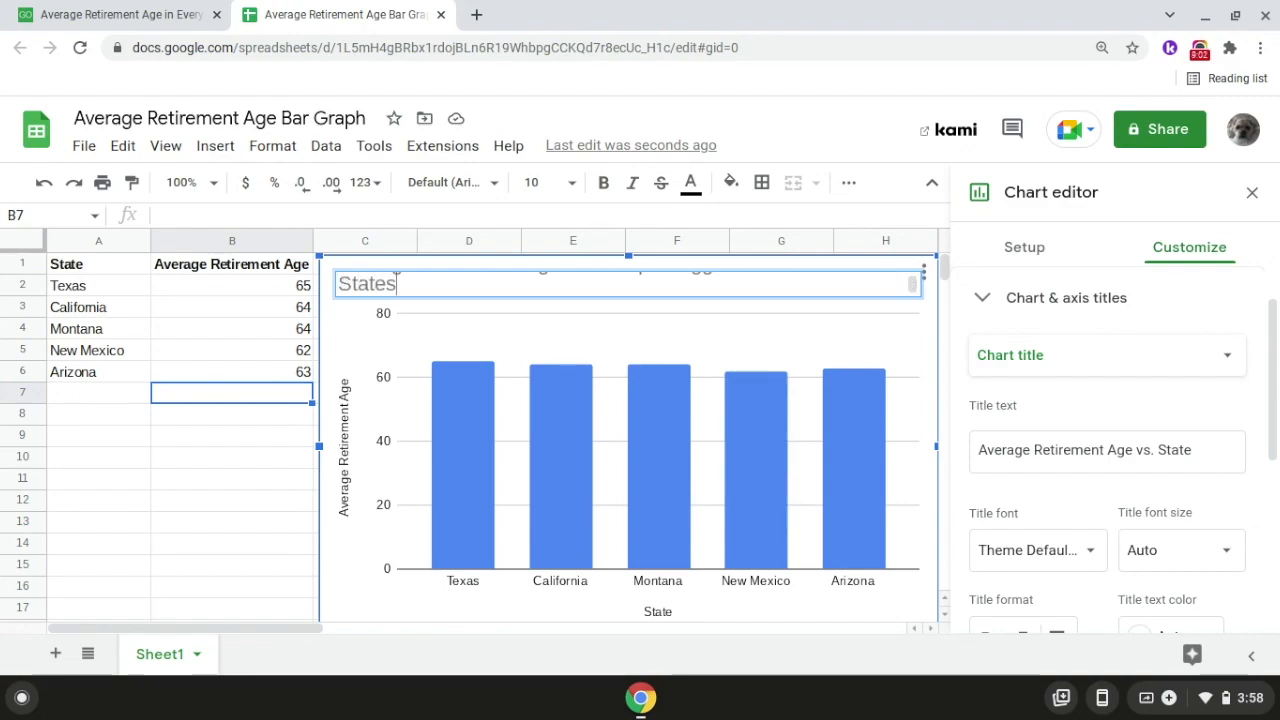
{"action": "key", "text": "Return"}
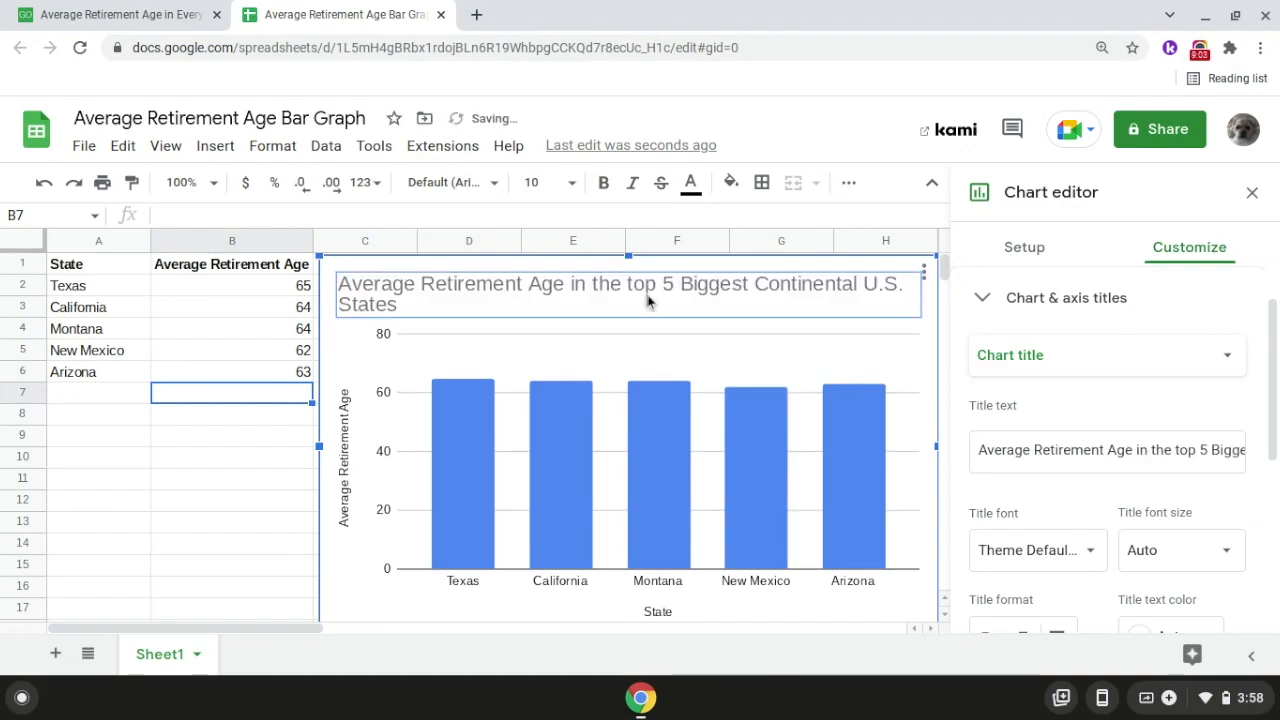